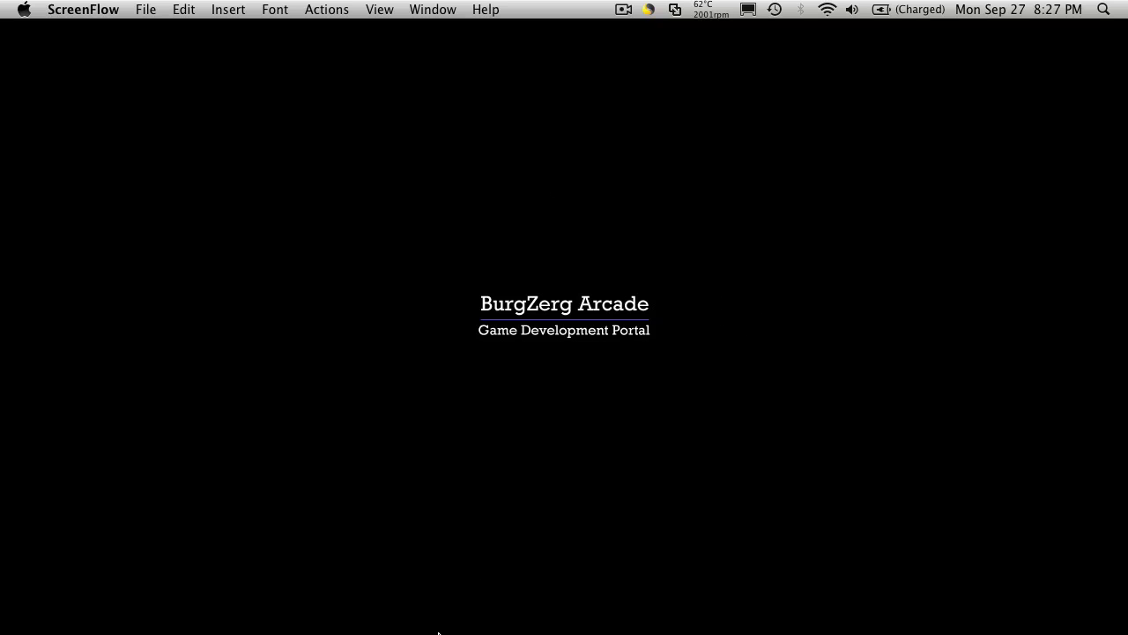
Launch Unity and browse for a project that is not in the recent list.
mouse_move(328, 617)
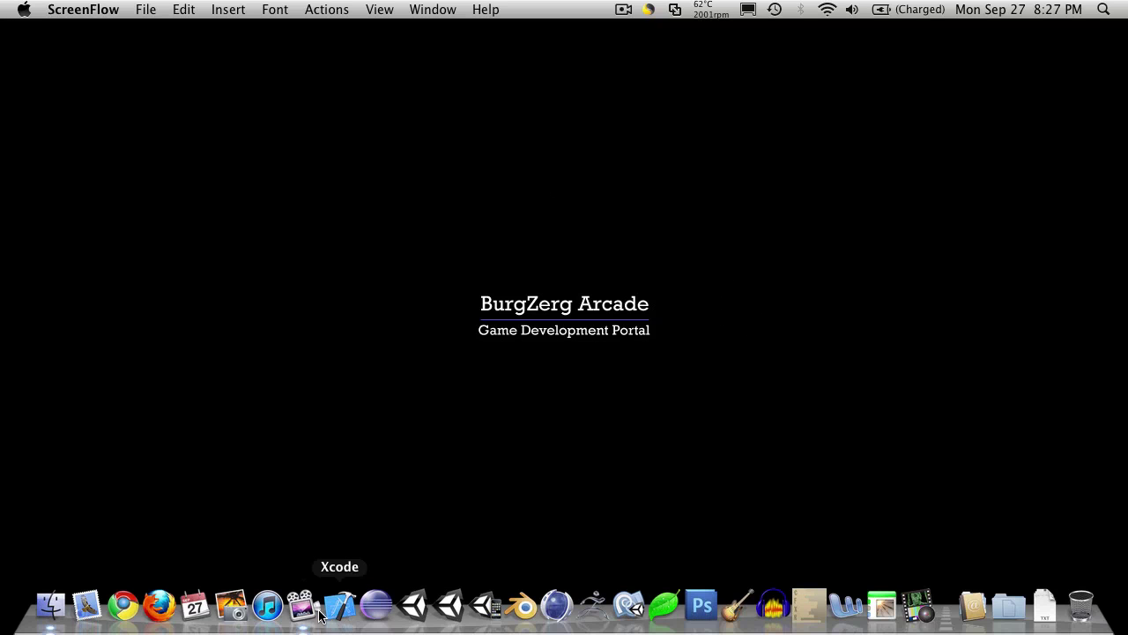
click(449, 607)
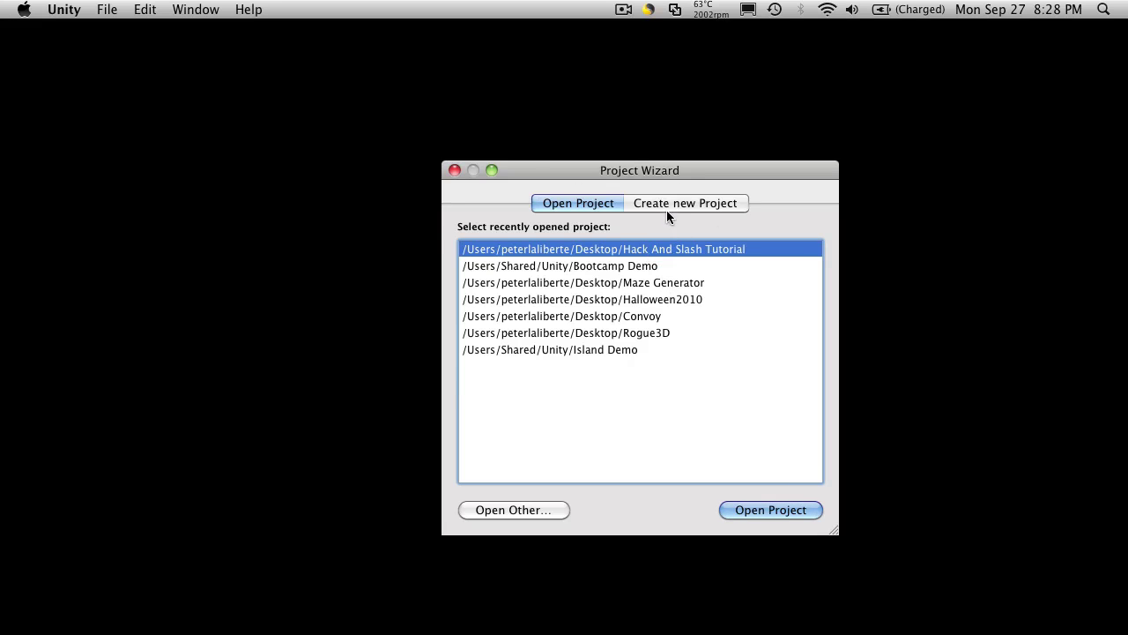
click(687, 203)
click(596, 204)
click(555, 510)
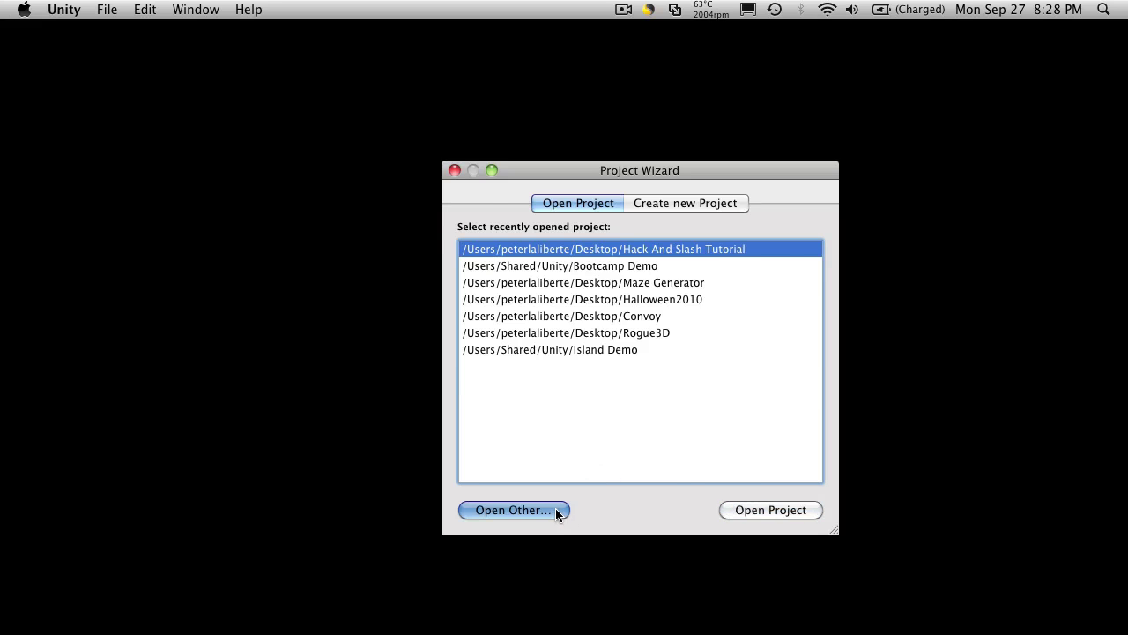
Open the Desktop folder 'Hack And Slash Tutorial copy' as the project.
drag(786, 228, 587, 34)
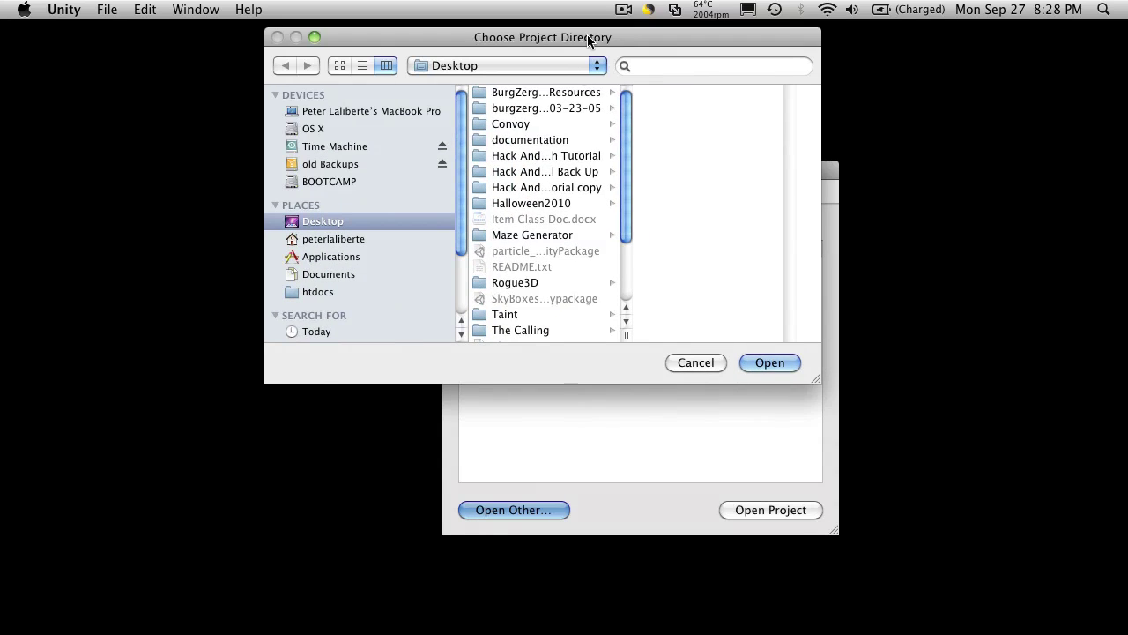
drag(628, 334, 685, 332)
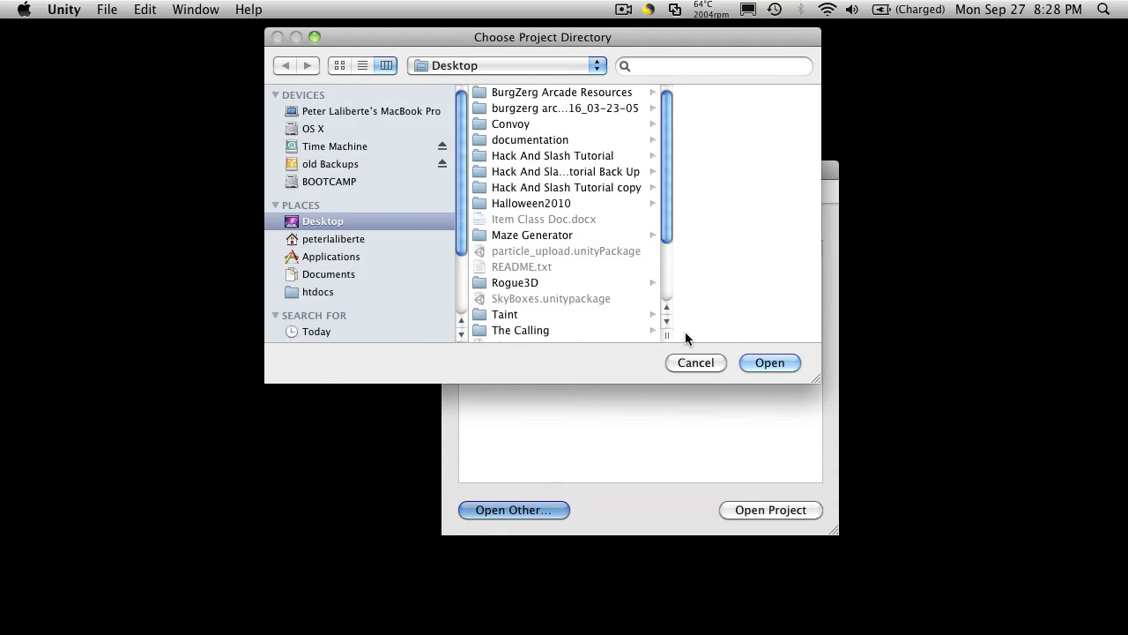
click(630, 172)
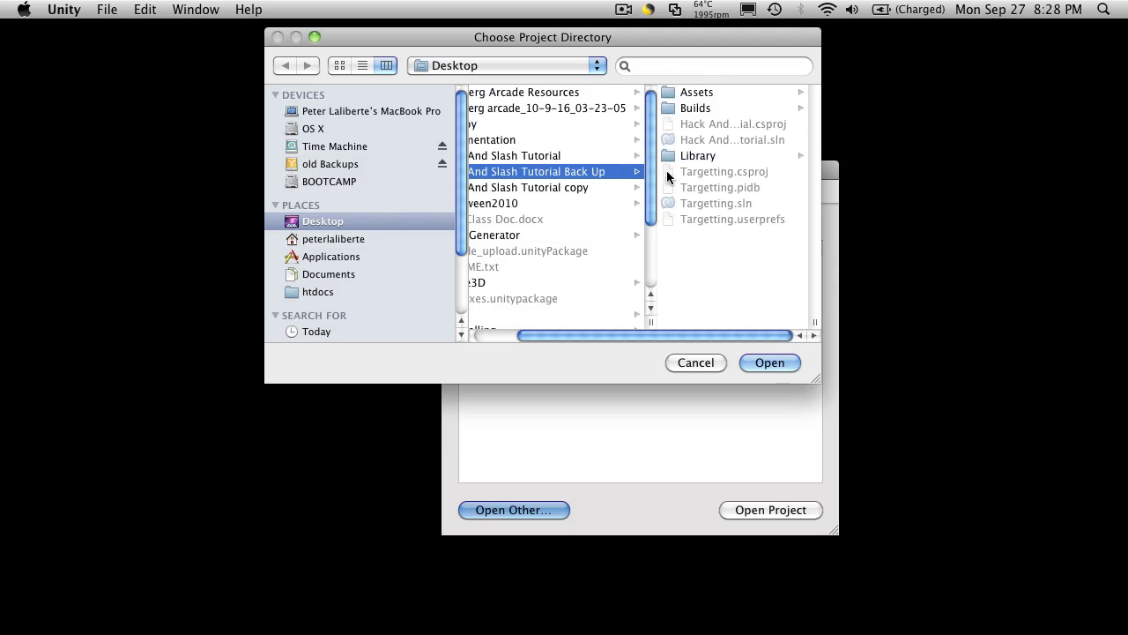
click(580, 186)
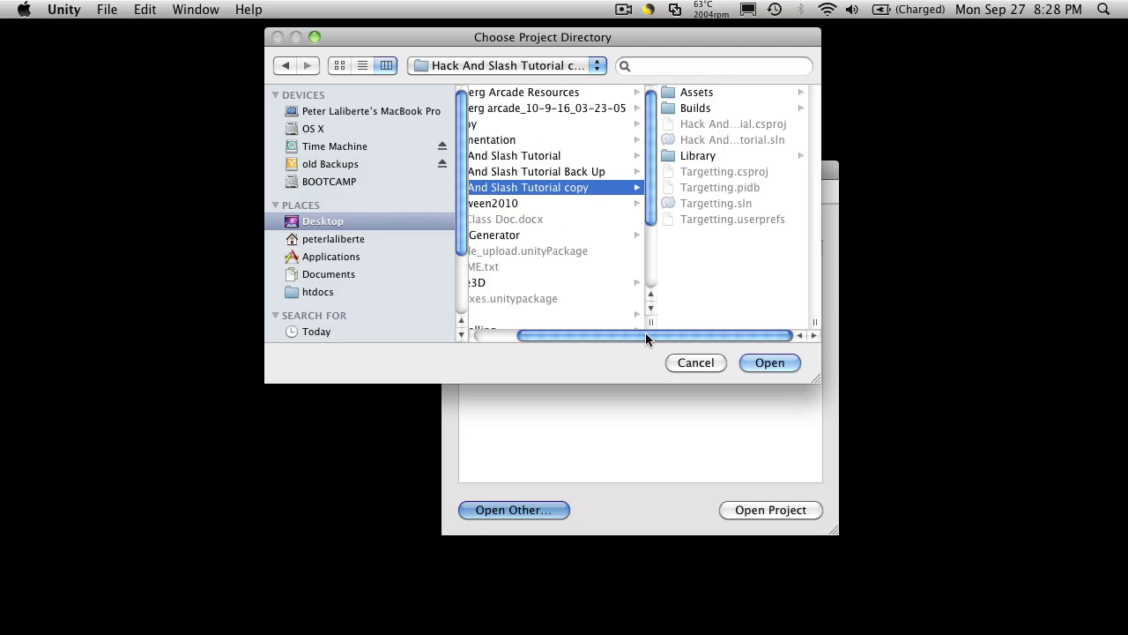
drag(645, 333, 552, 335)
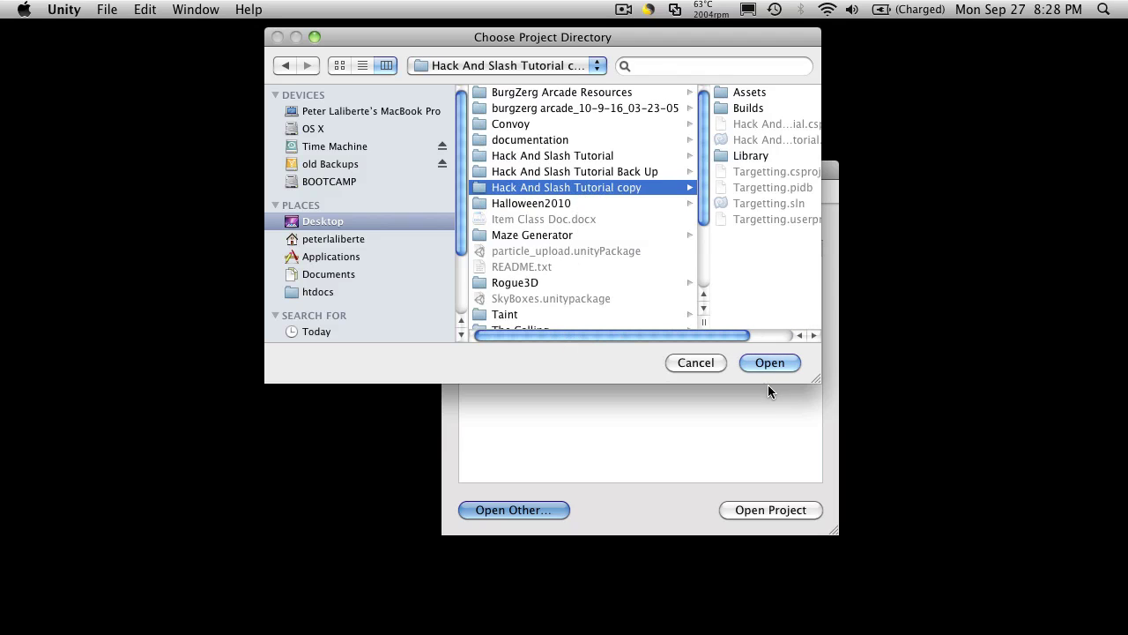
click(769, 362)
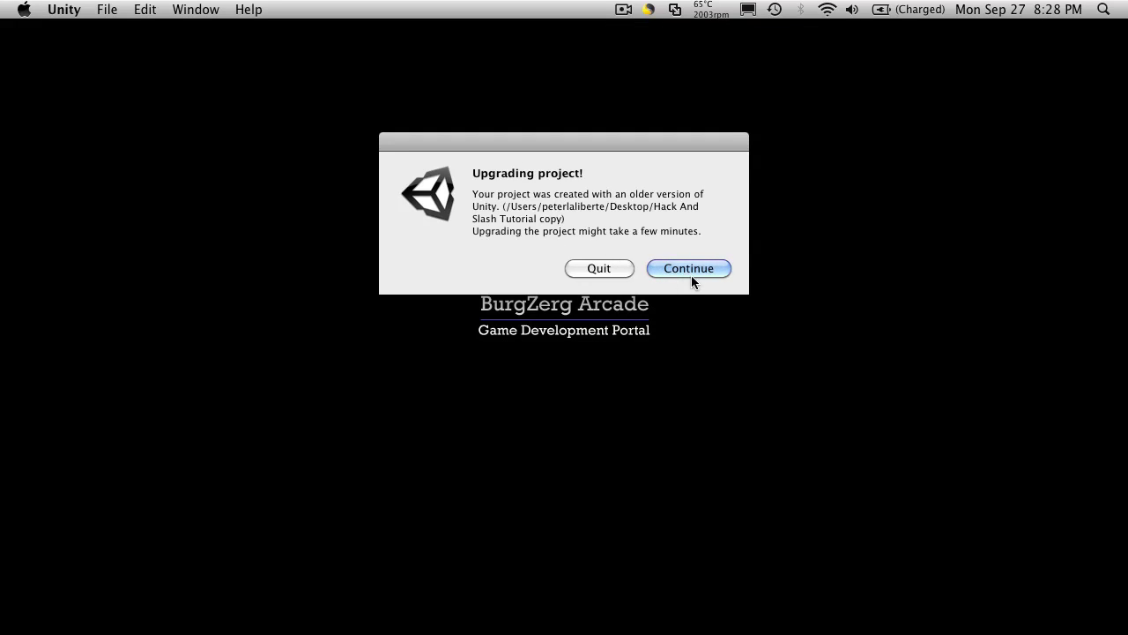
Accept the project upgrade and wait for the assets to import into Level1.
click(689, 269)
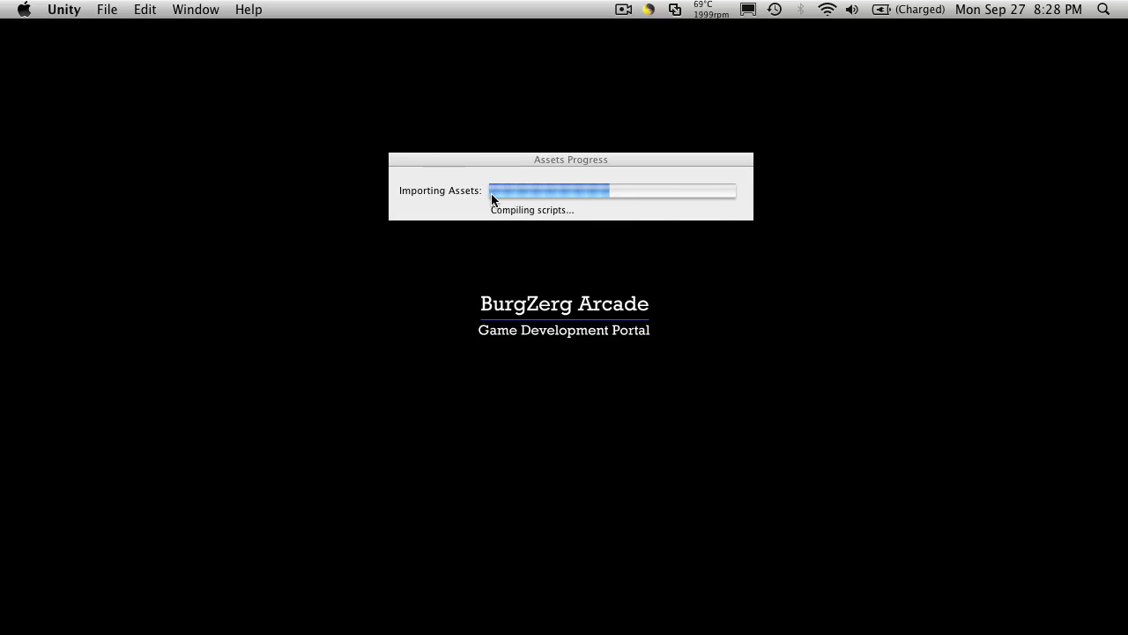
mouse_move(552, 631)
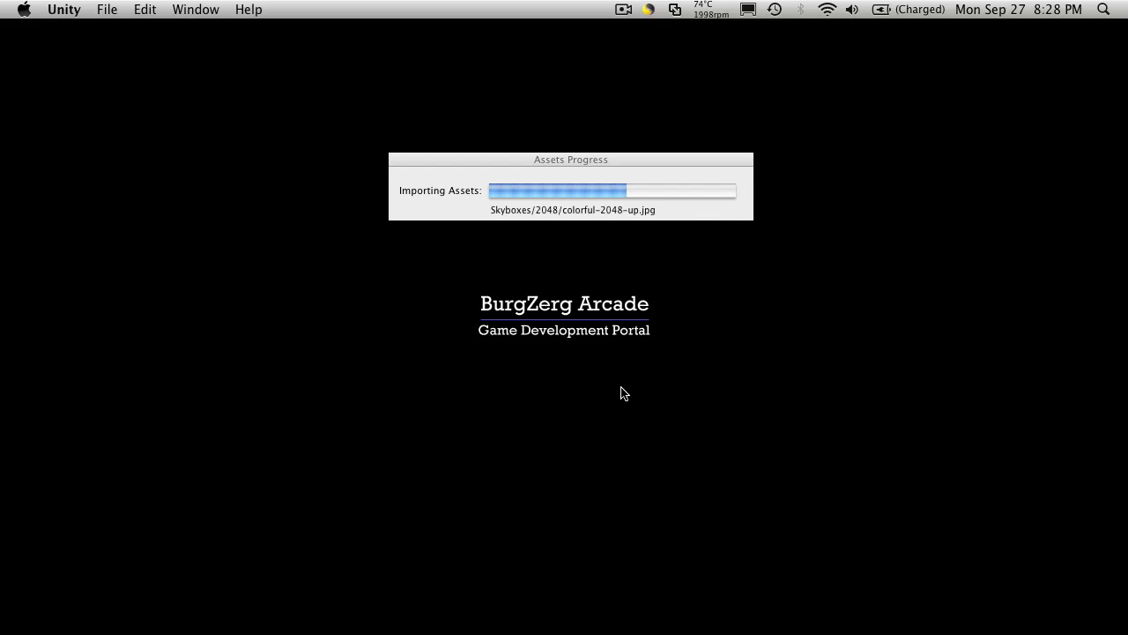
mouse_move(440, 630)
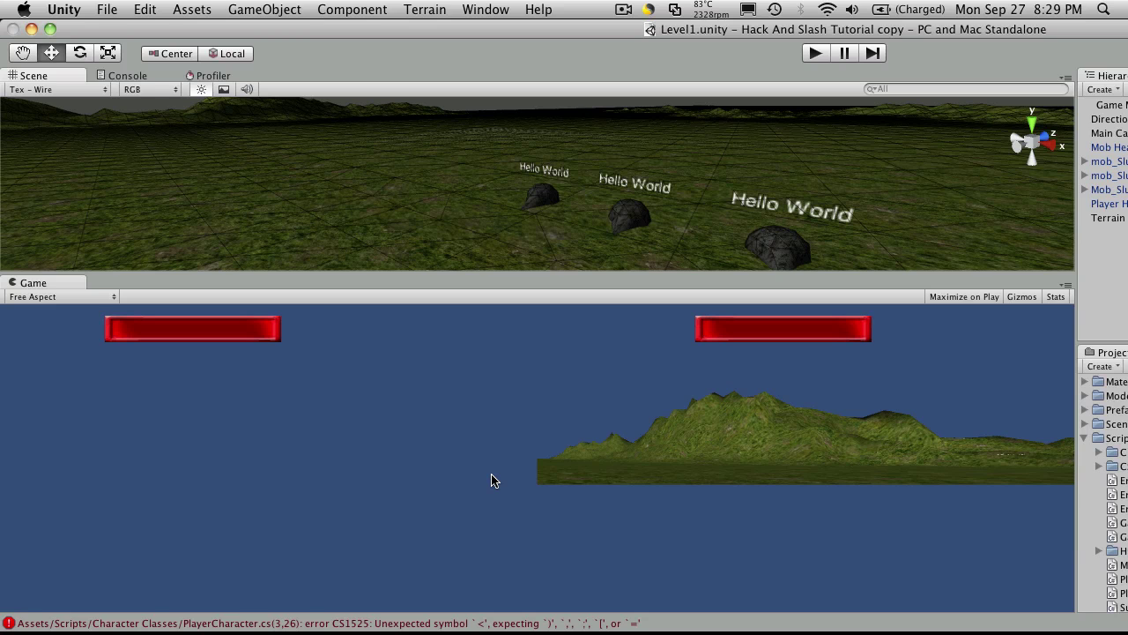
Maximize the editor and view the CS1525 error details in the Console.
click(52, 30)
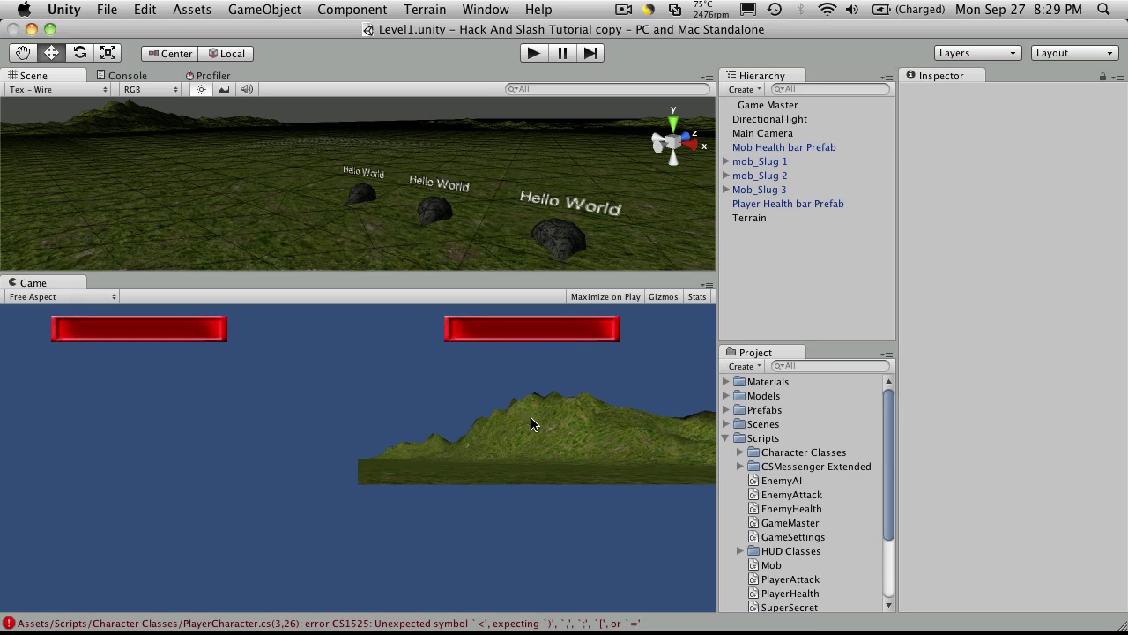
click(137, 77)
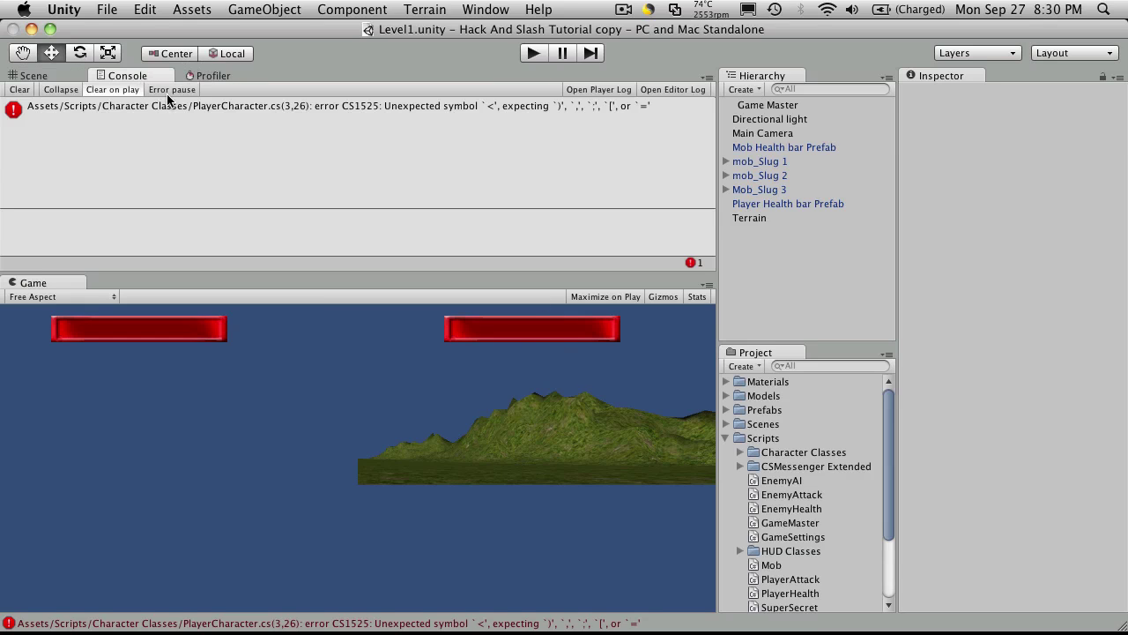
click(542, 105)
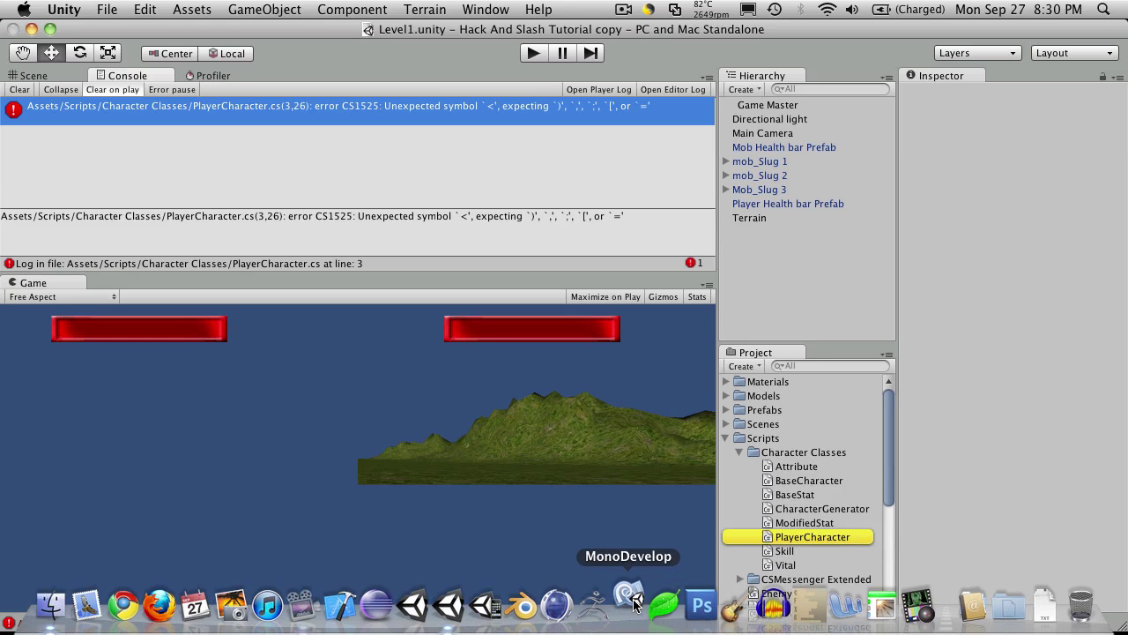
Delete the stray 'TrT' from line 3 of PlayerCharacter.cs in MonoDevelop and save it.
click(628, 621)
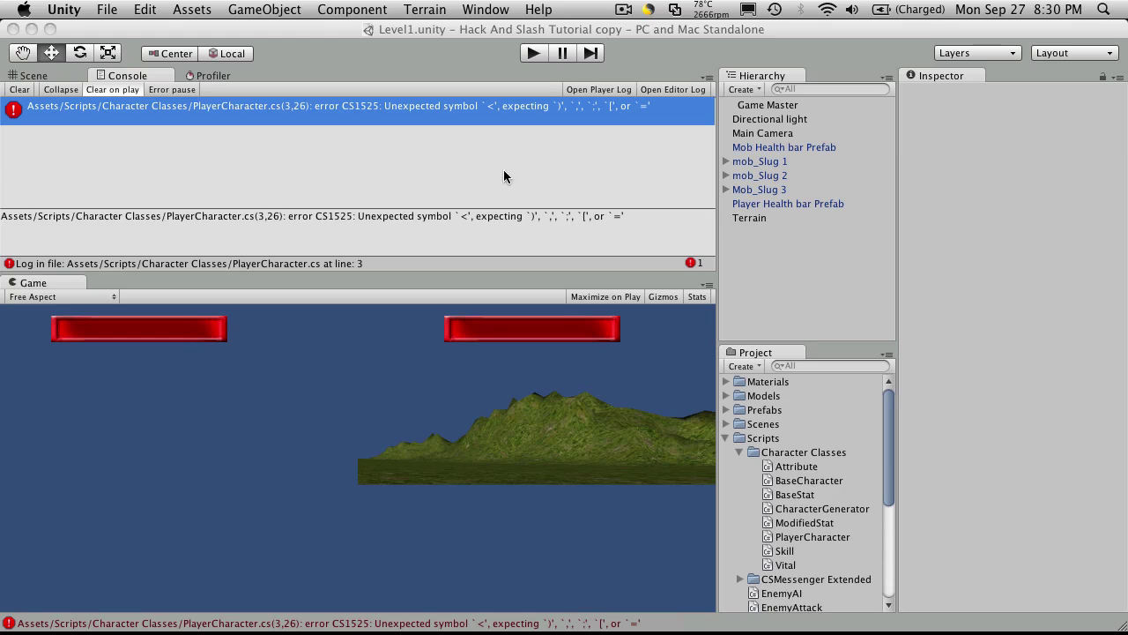
mouse_move(629, 629)
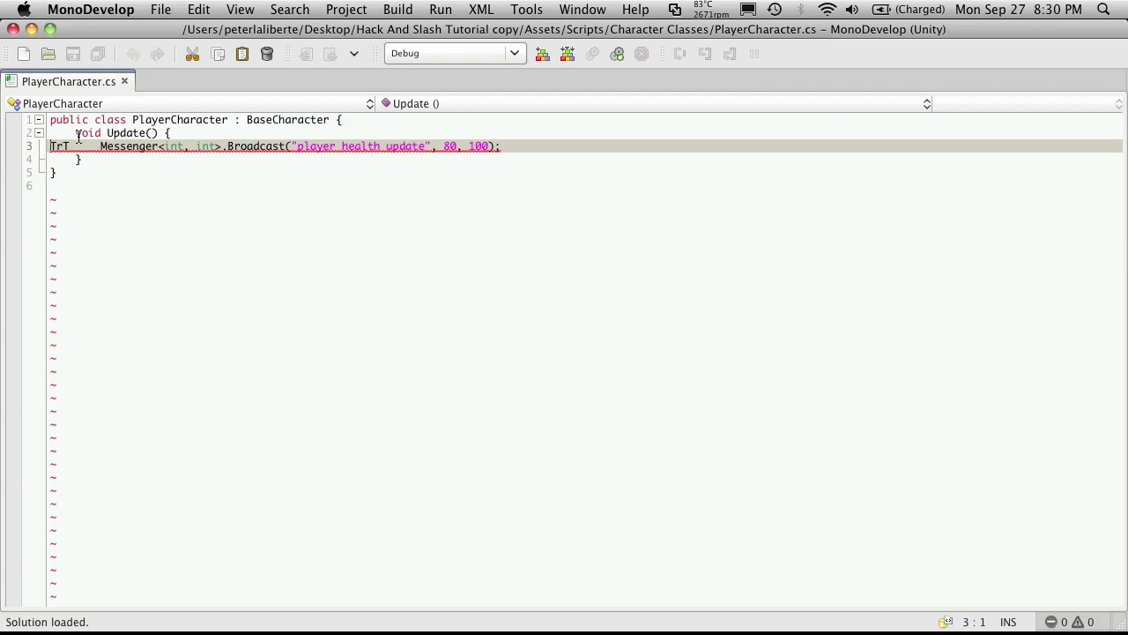
click(82, 143)
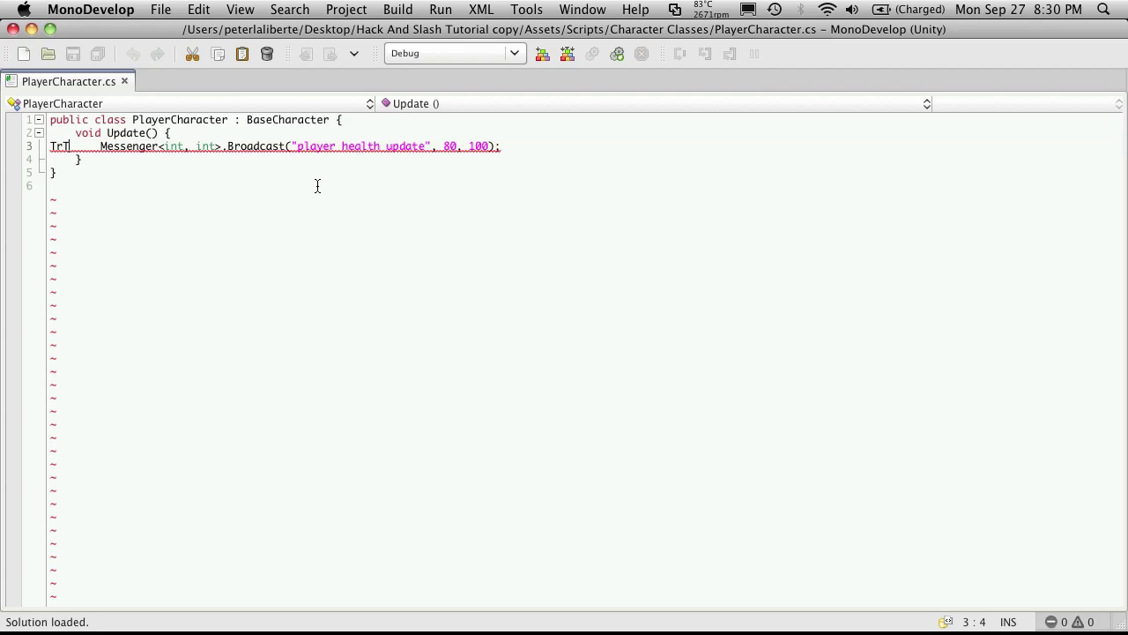
key(BackSpace)
key(BackSpace)
key(BackSpace)
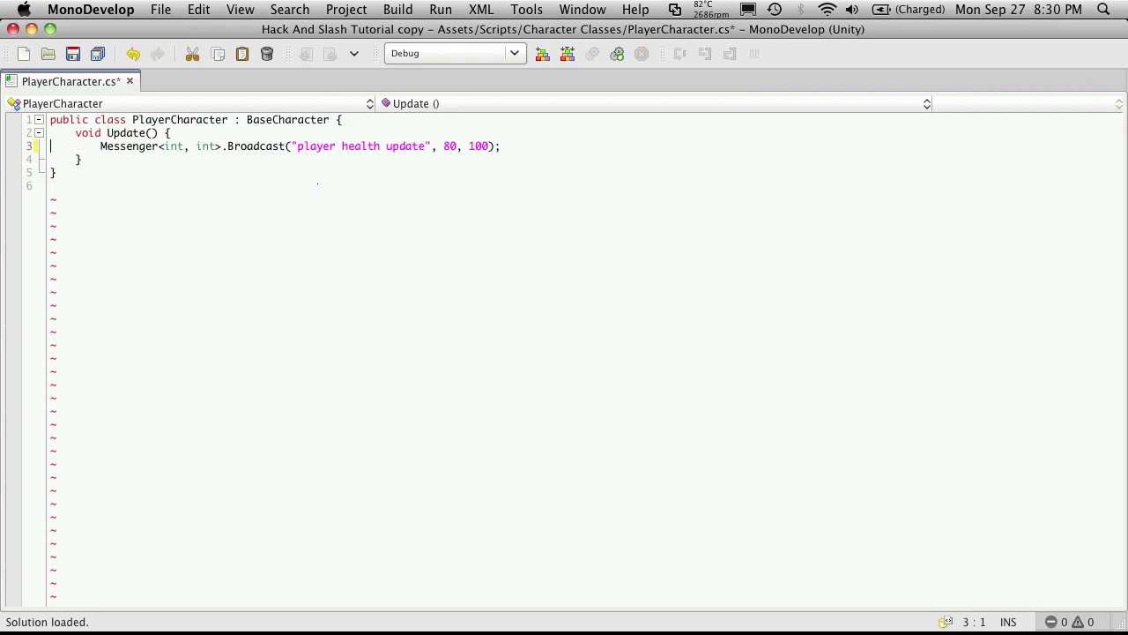
key(super+s)
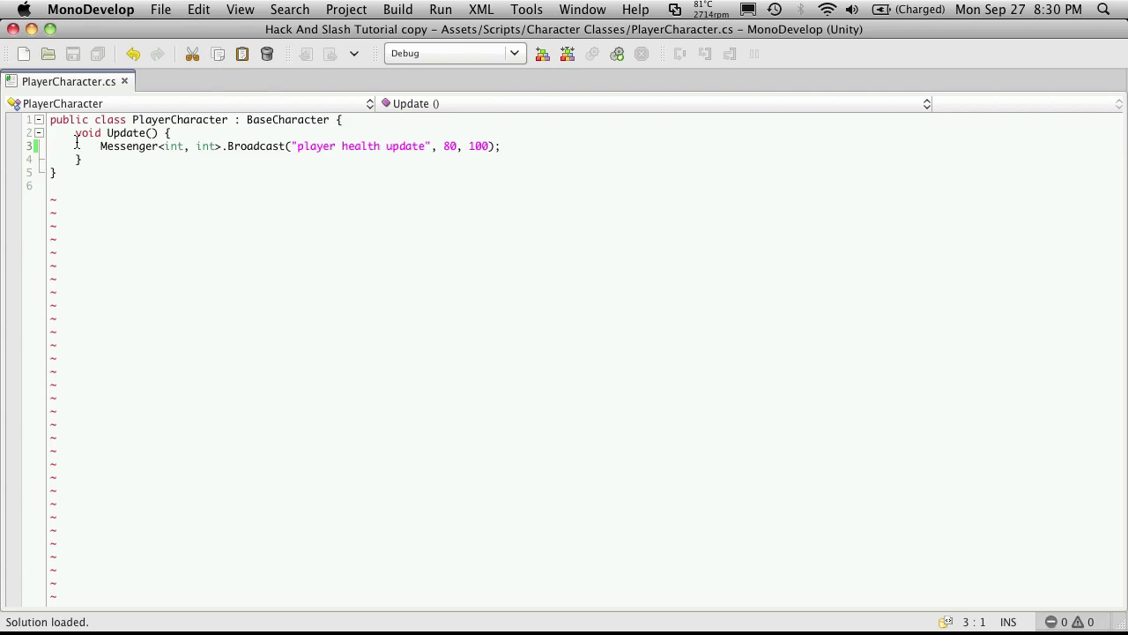
click(32, 30)
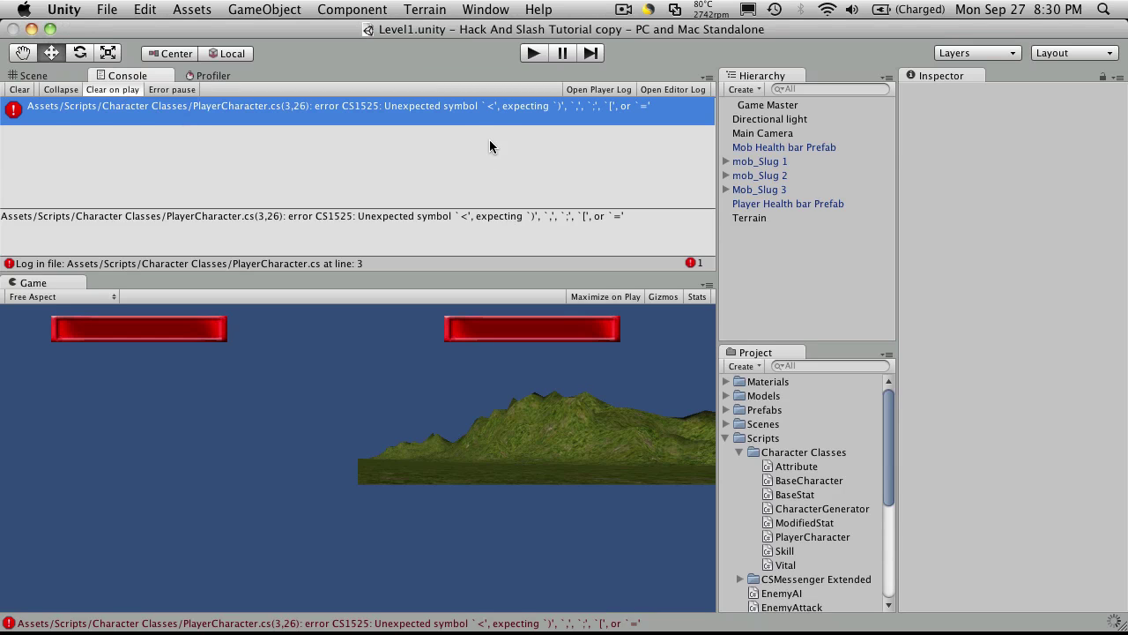
Recompile the fixed script, then open the Chartacter Generator scene from Scenes.
click(392, 111)
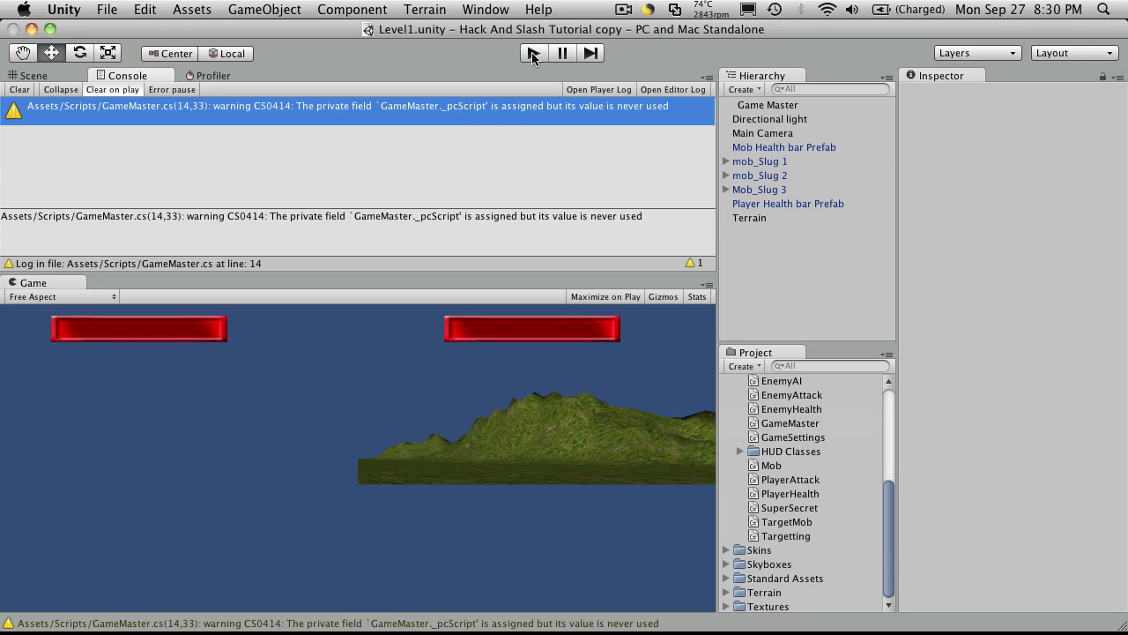
scroll(774, 471, up, 5)
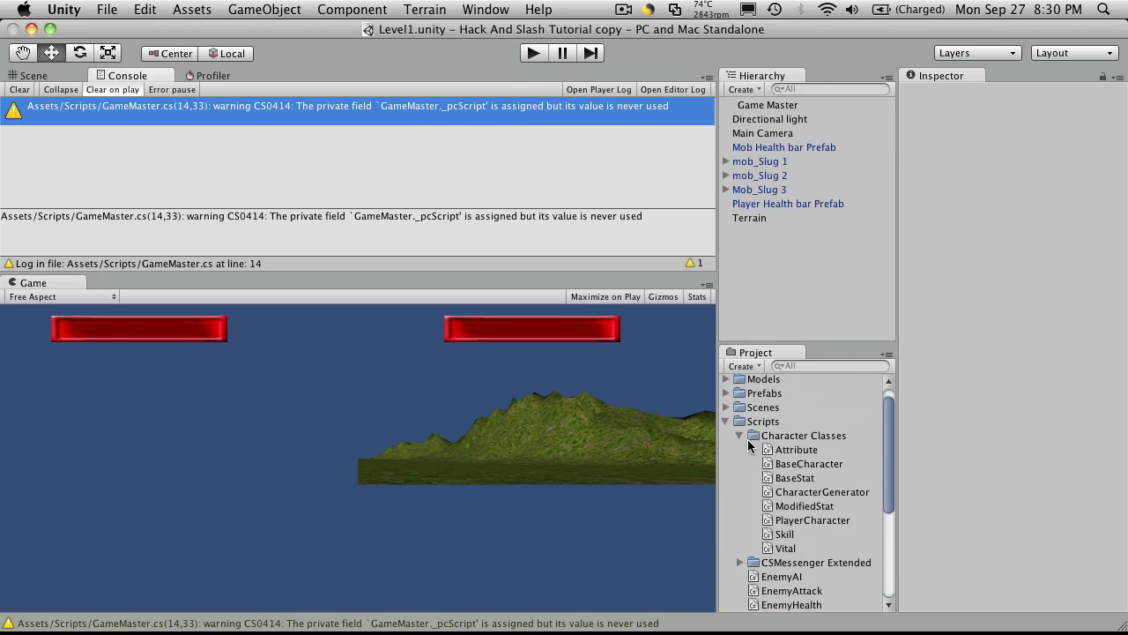
click(728, 421)
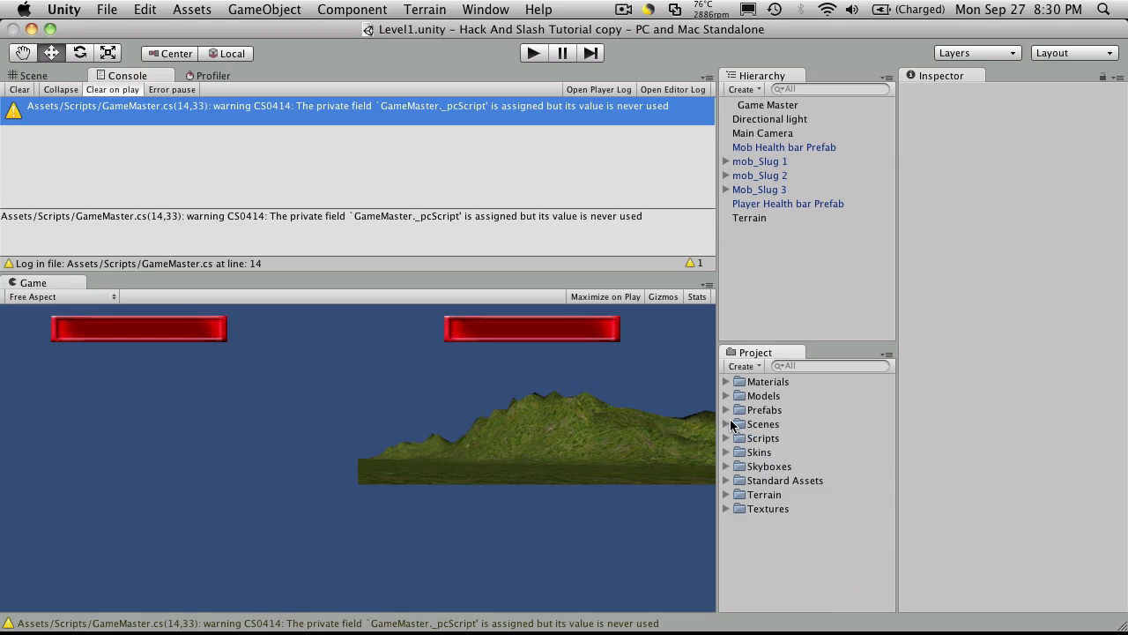
click(726, 424)
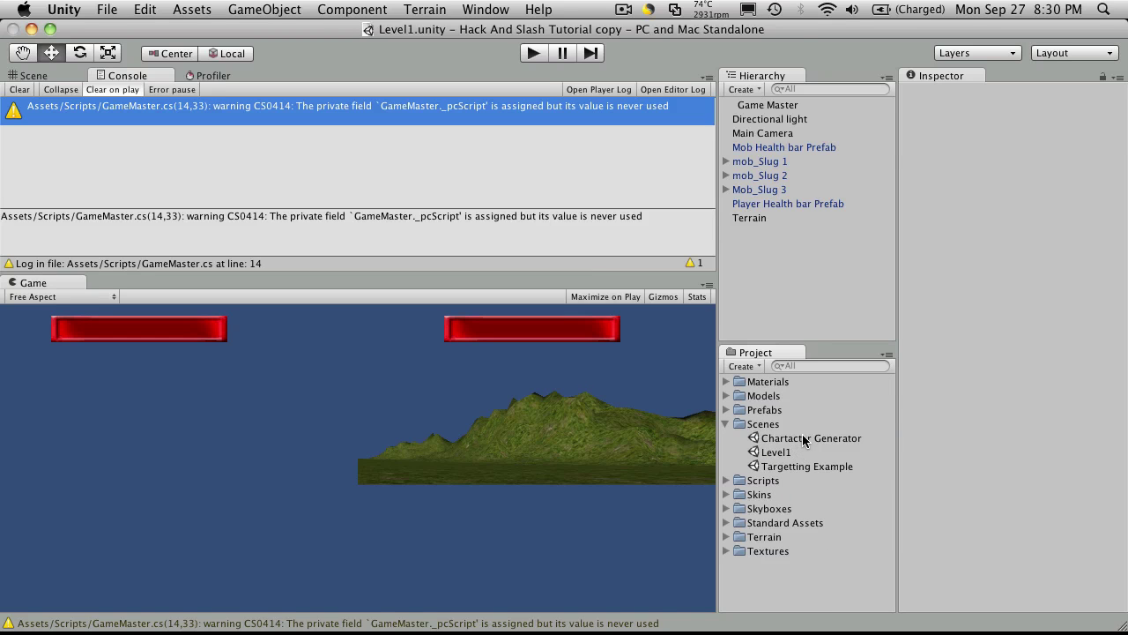
double_click(798, 438)
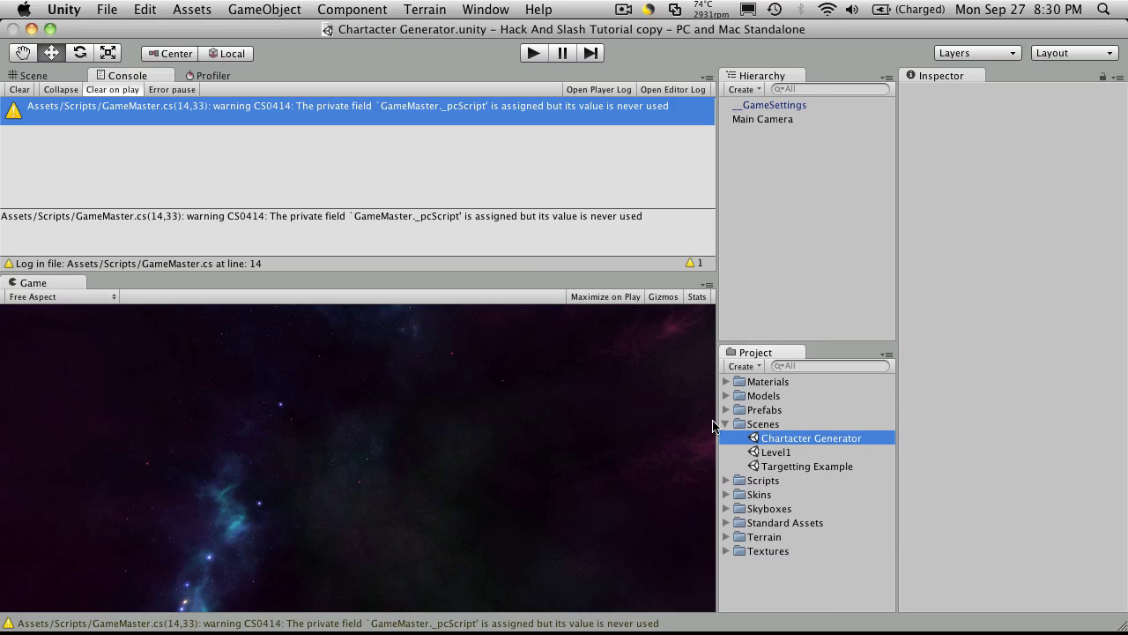
Play the Chartacter Generator scene and inspect the broadcast exception and the pc object.
click(531, 54)
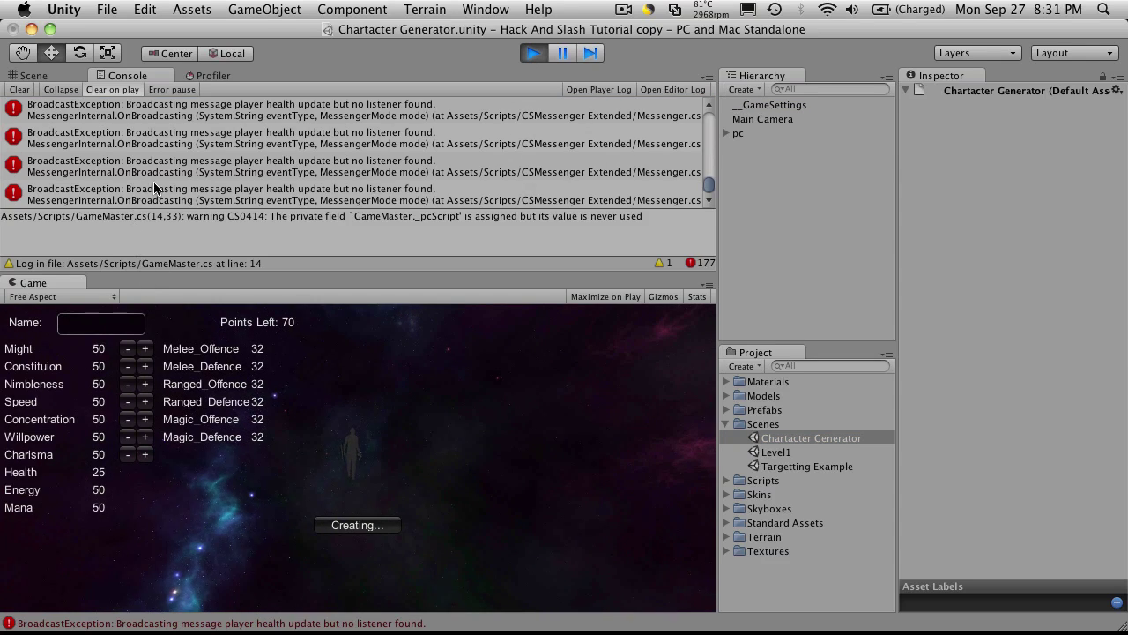
click(291, 176)
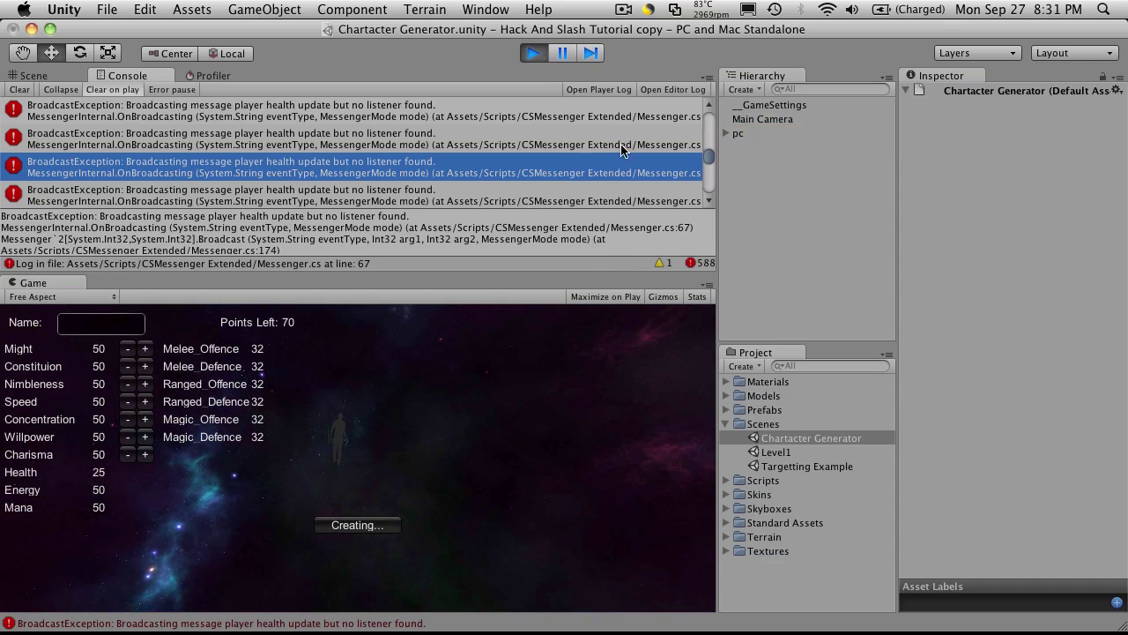
click(754, 132)
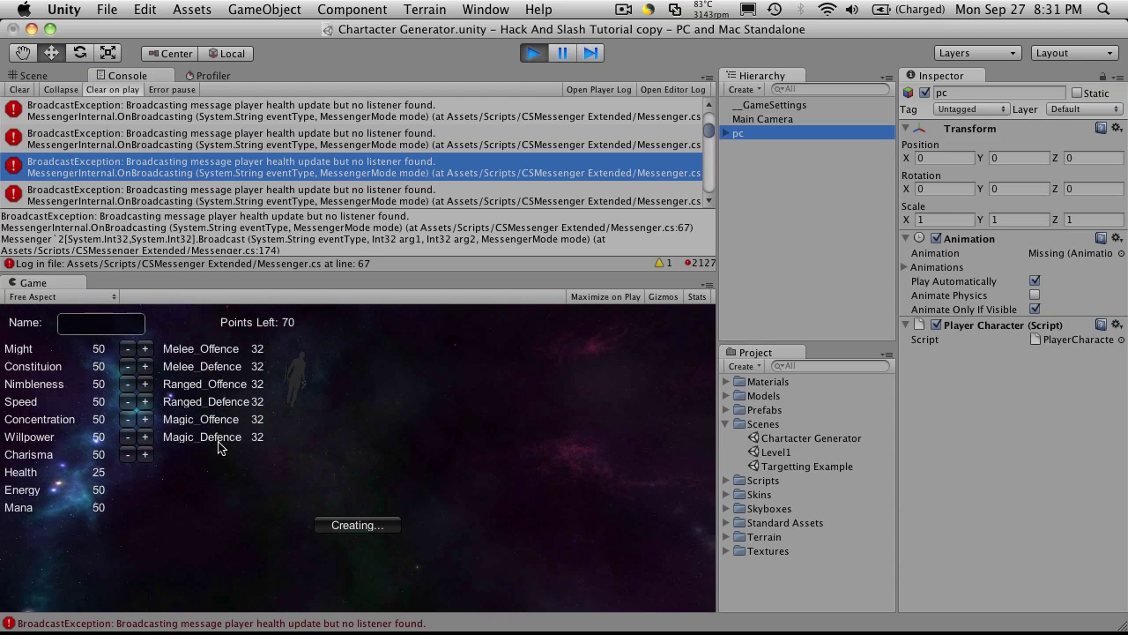
Raise Constitution point by point to 119, leaving 1 point.
click(143, 366)
click(143, 367)
click(144, 367)
click(144, 366)
click(144, 366)
click(143, 367)
click(142, 366)
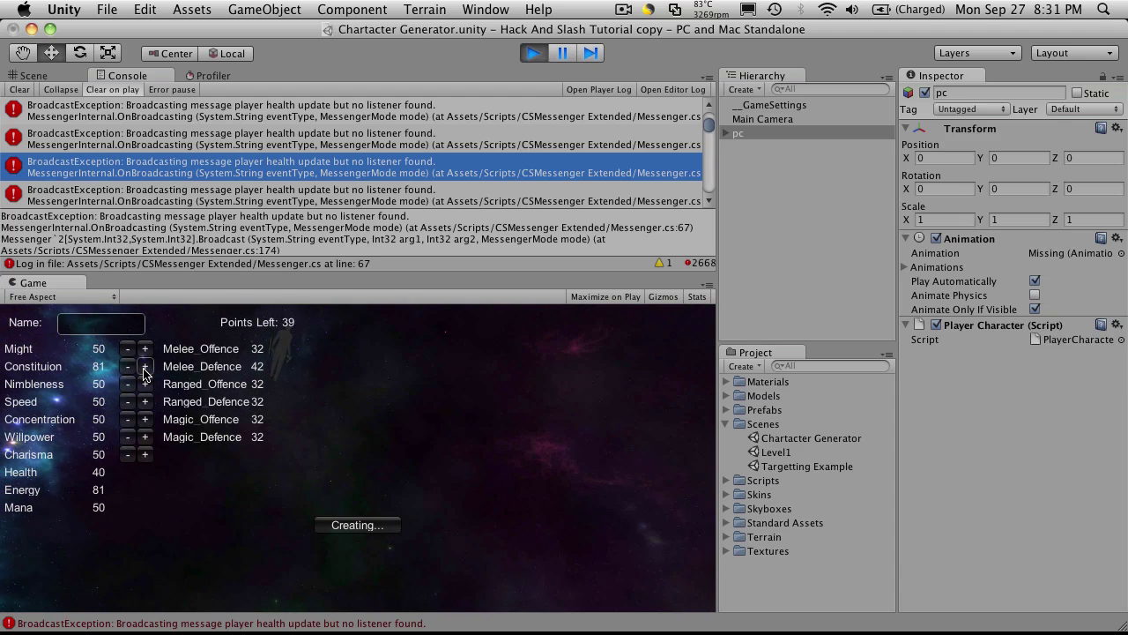
click(144, 367)
click(143, 367)
click(144, 366)
click(144, 367)
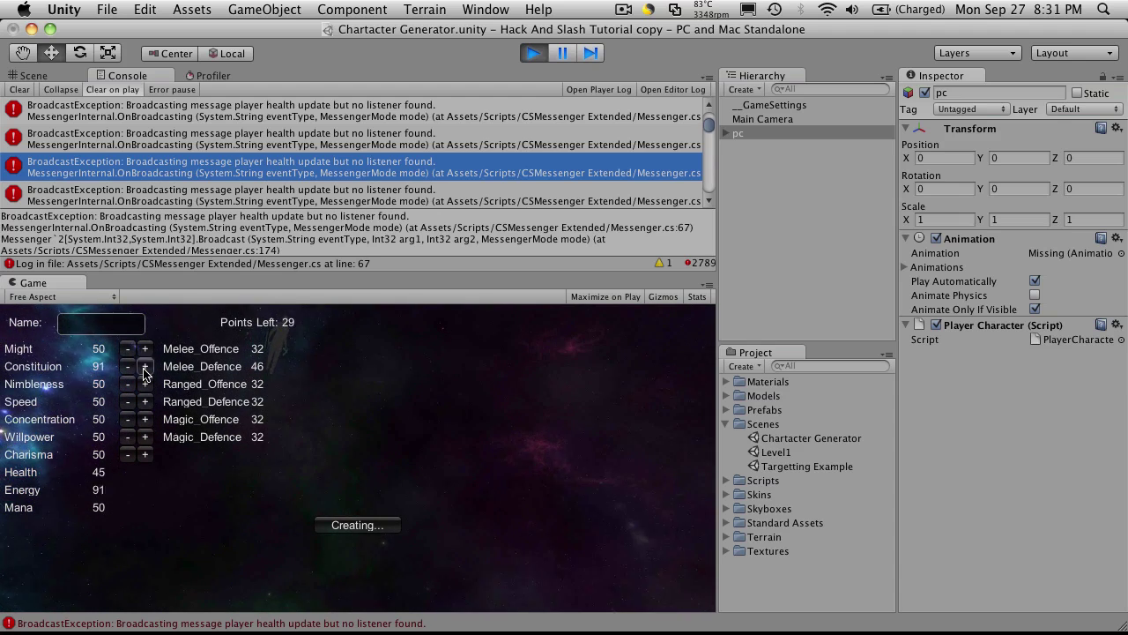
click(144, 367)
click(144, 366)
click(144, 366)
click(144, 367)
click(144, 366)
click(144, 367)
click(143, 367)
click(144, 366)
click(143, 367)
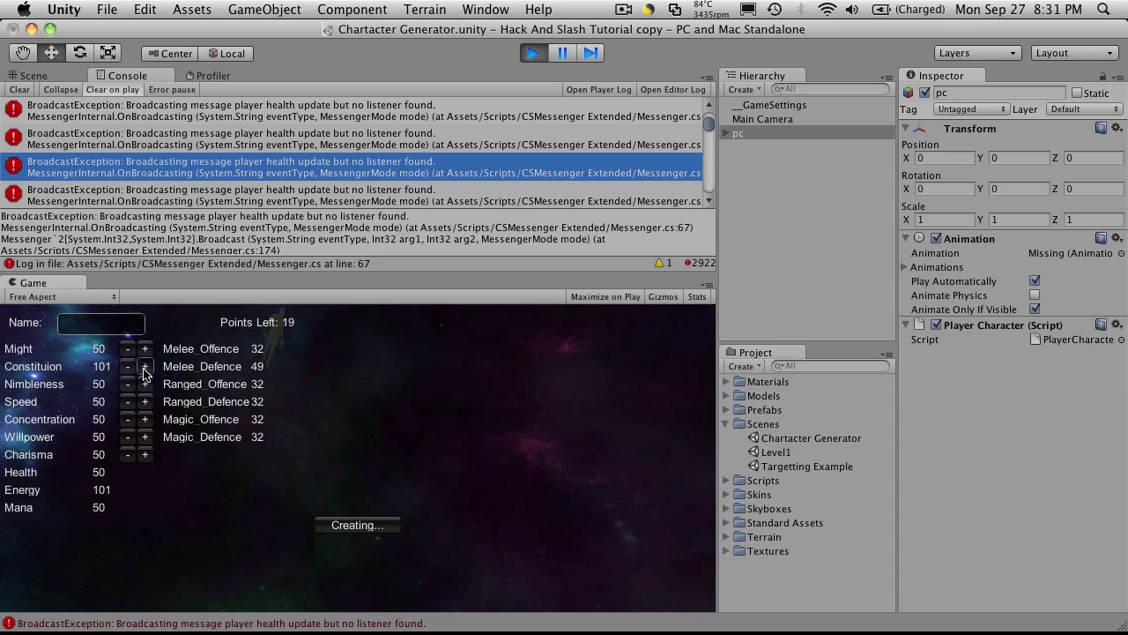
click(144, 367)
click(144, 367)
click(143, 366)
click(144, 366)
click(144, 367)
click(144, 367)
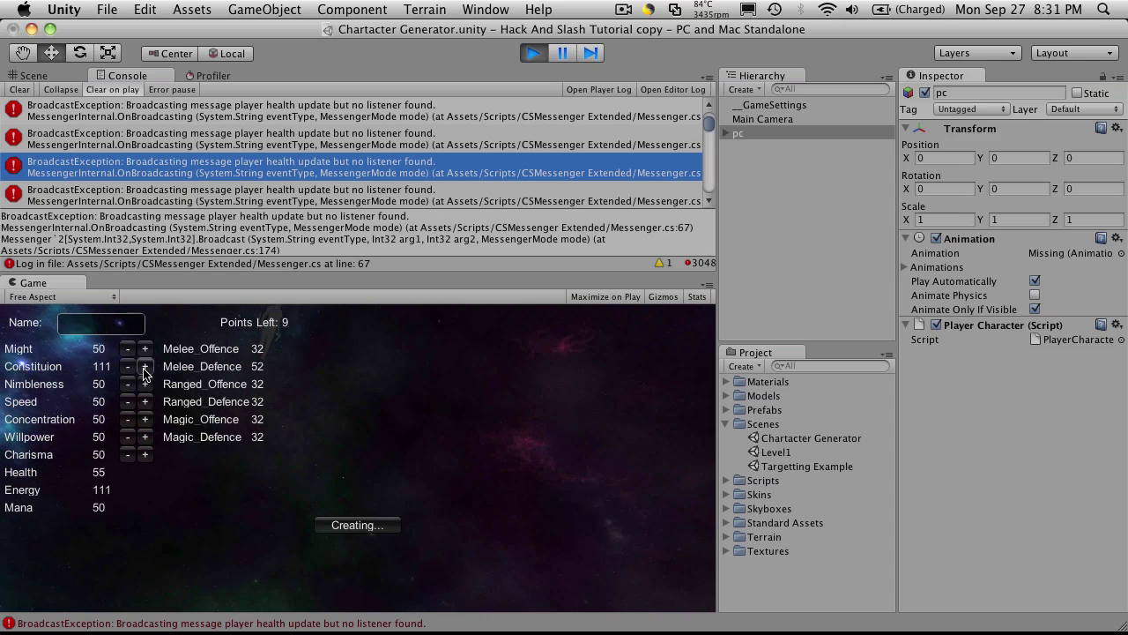
click(144, 366)
click(143, 366)
click(143, 367)
click(144, 367)
click(143, 367)
click(144, 366)
click(144, 367)
click(144, 367)
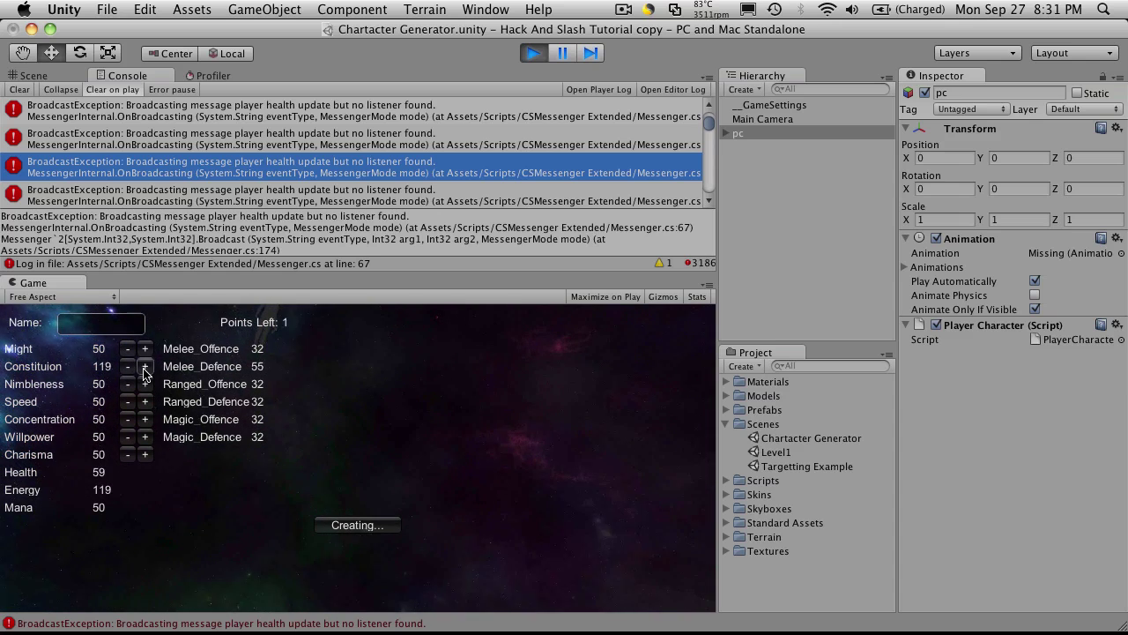
click(144, 367)
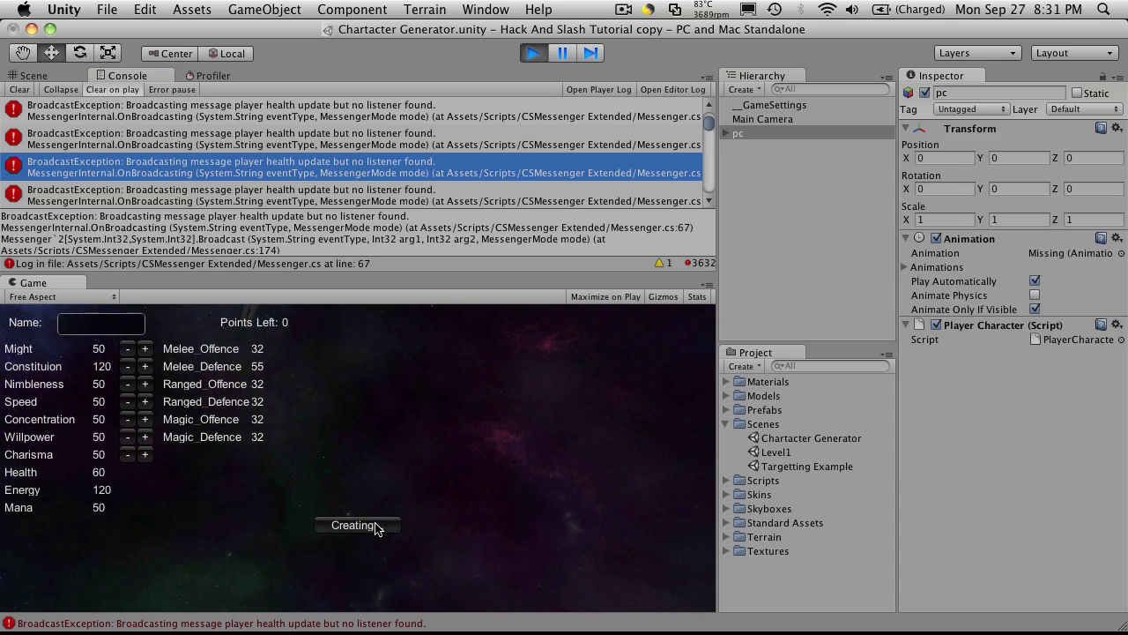
Name the character 'P' and create it to load Level1.
click(97, 327)
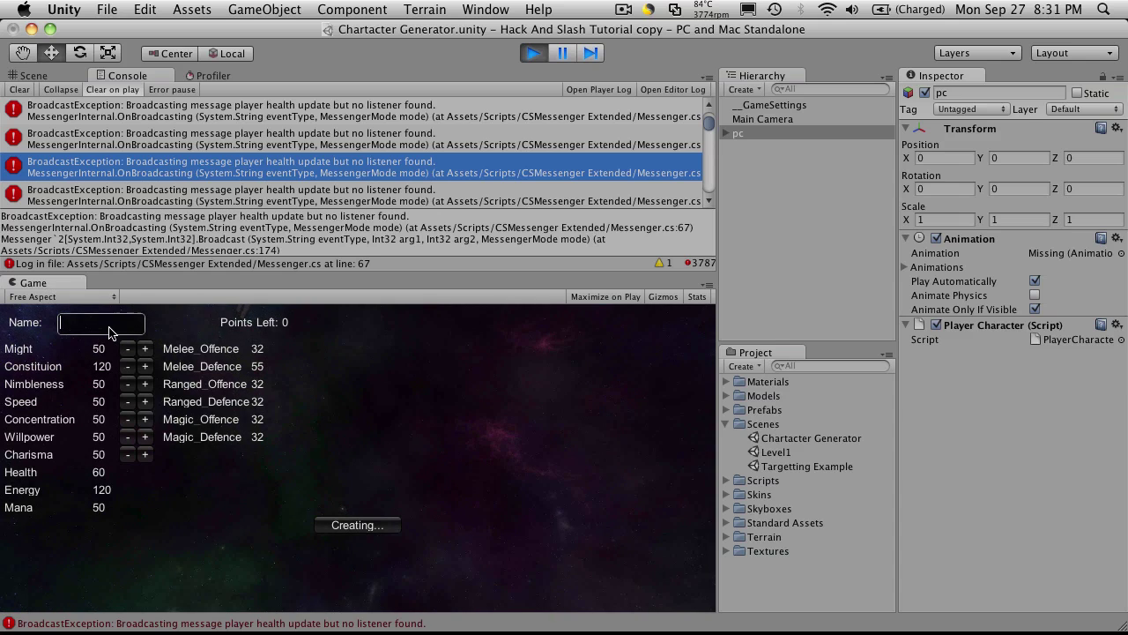
text(Petey)
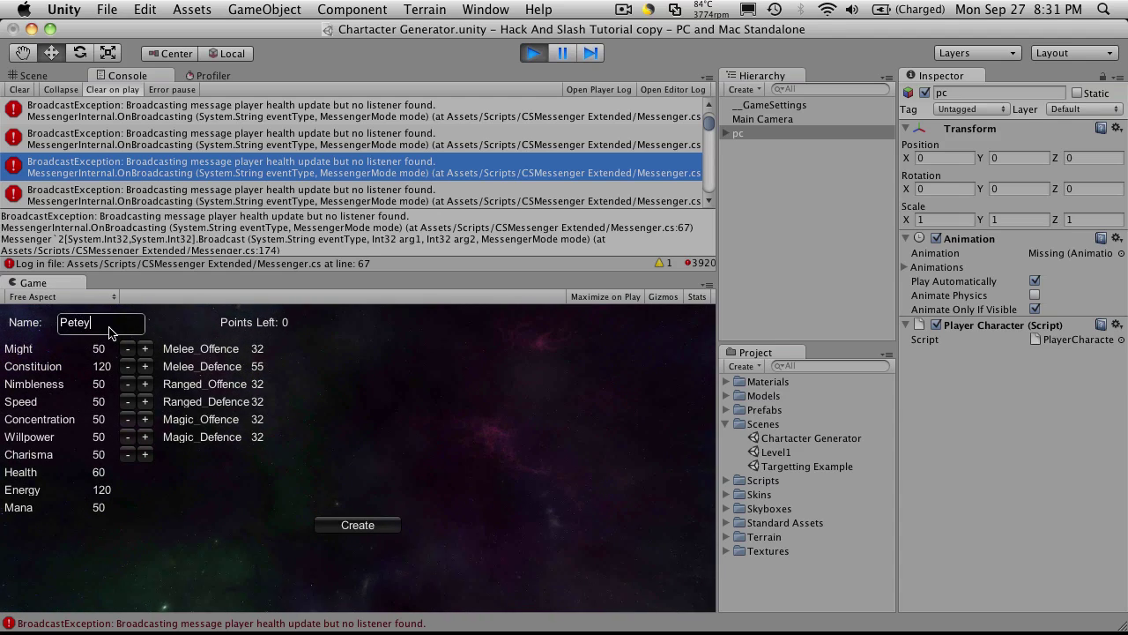
click(366, 526)
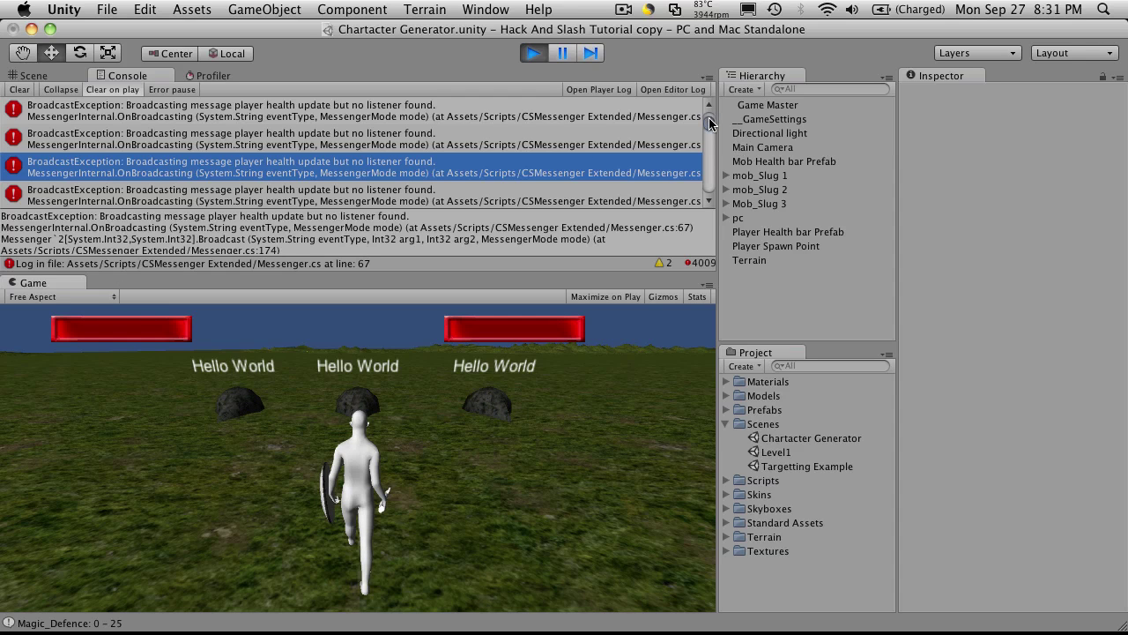
Review the logged attribute messages in the Console, then stop play mode.
drag(713, 123, 712, 199)
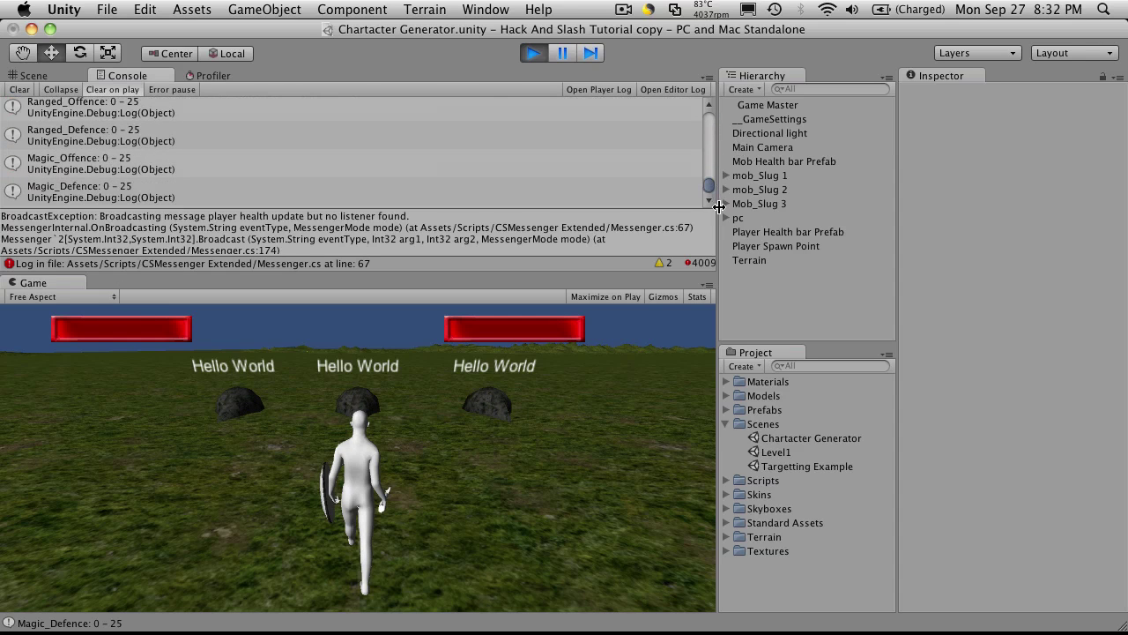
scroll(210, 185, up, 2)
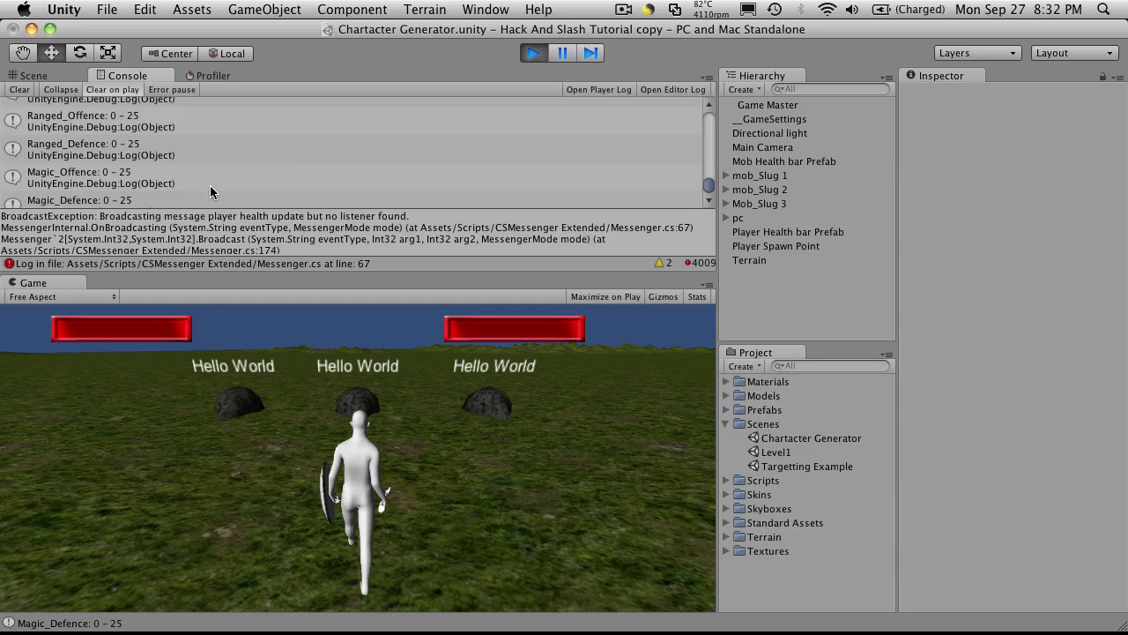
scroll(198, 180, up, 3)
scroll(198, 184, up, 10)
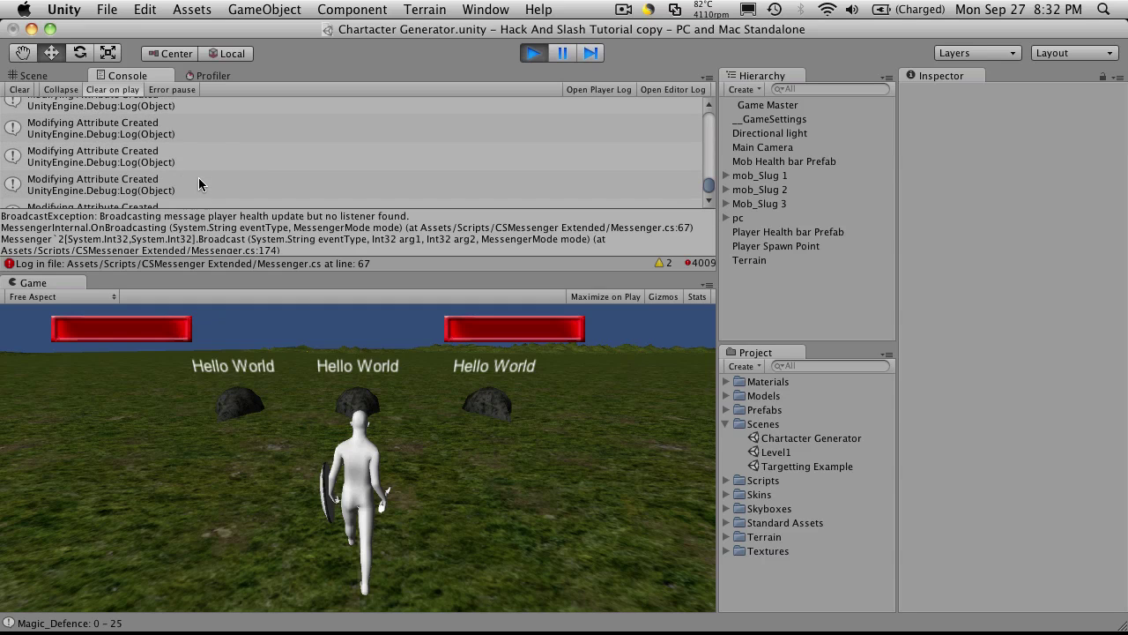
scroll(199, 184, up, 5)
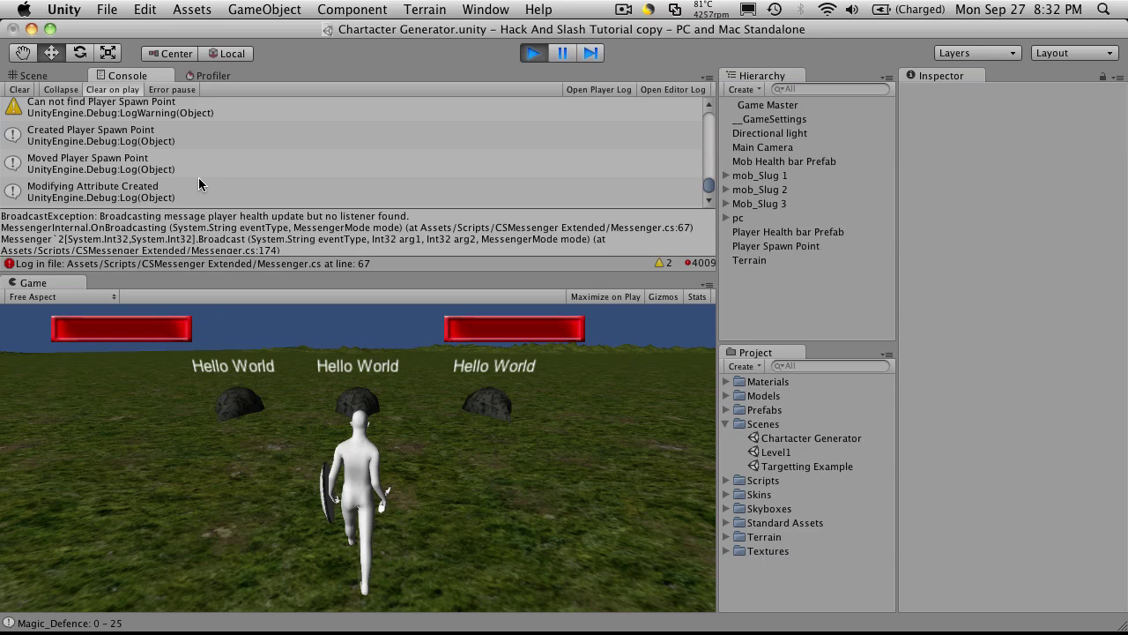
scroll(199, 181, up, 2)
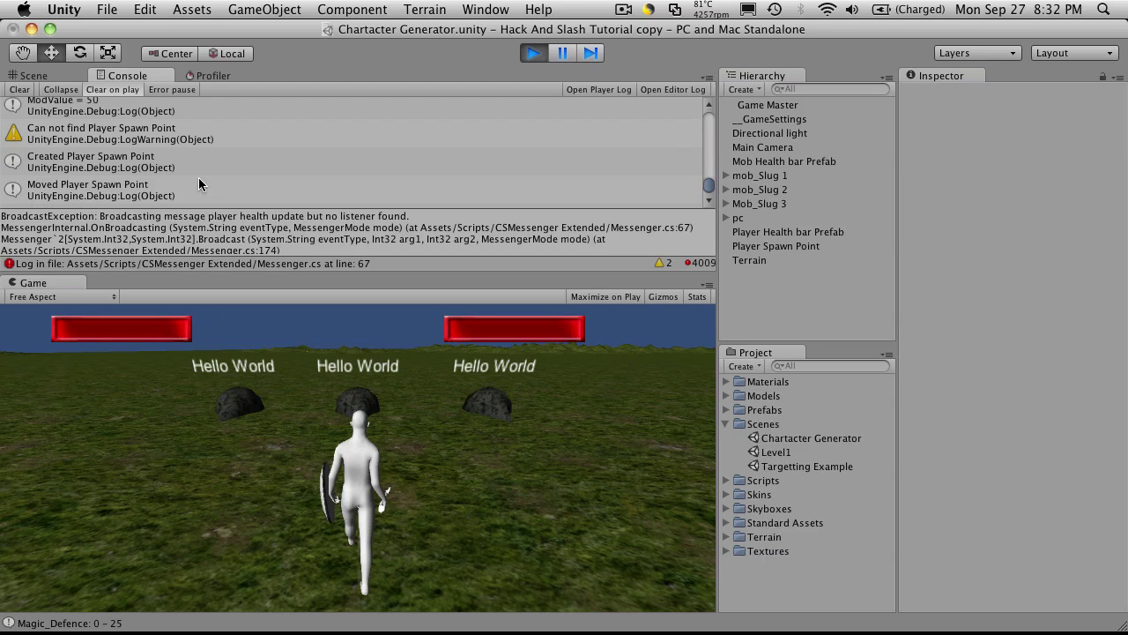
scroll(199, 183, up, 5)
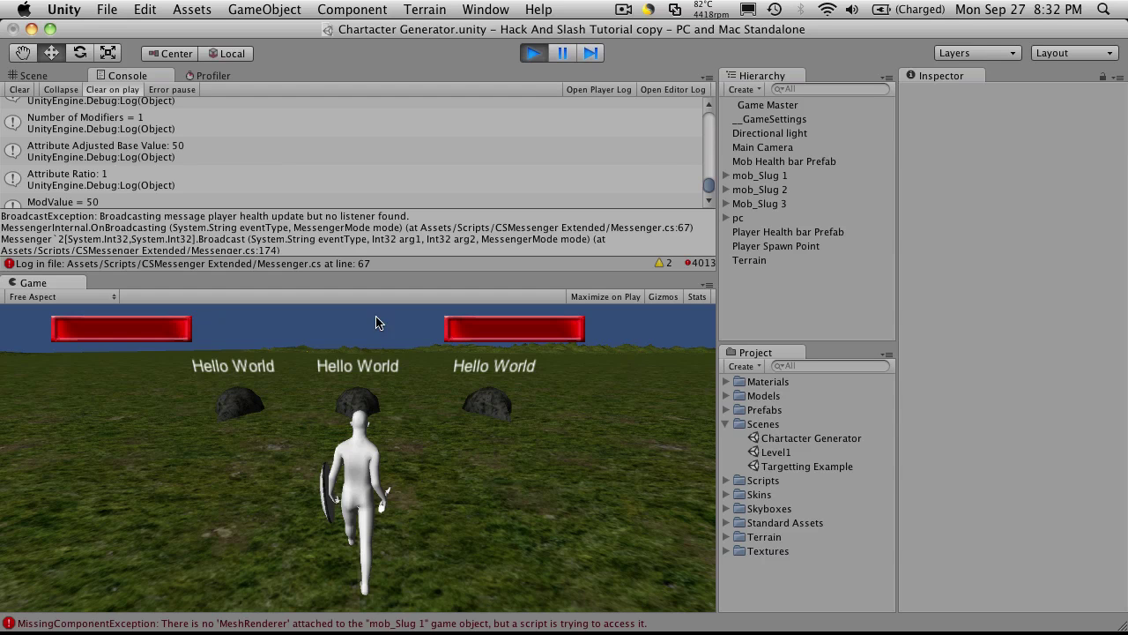
scroll(714, 189, down, 6)
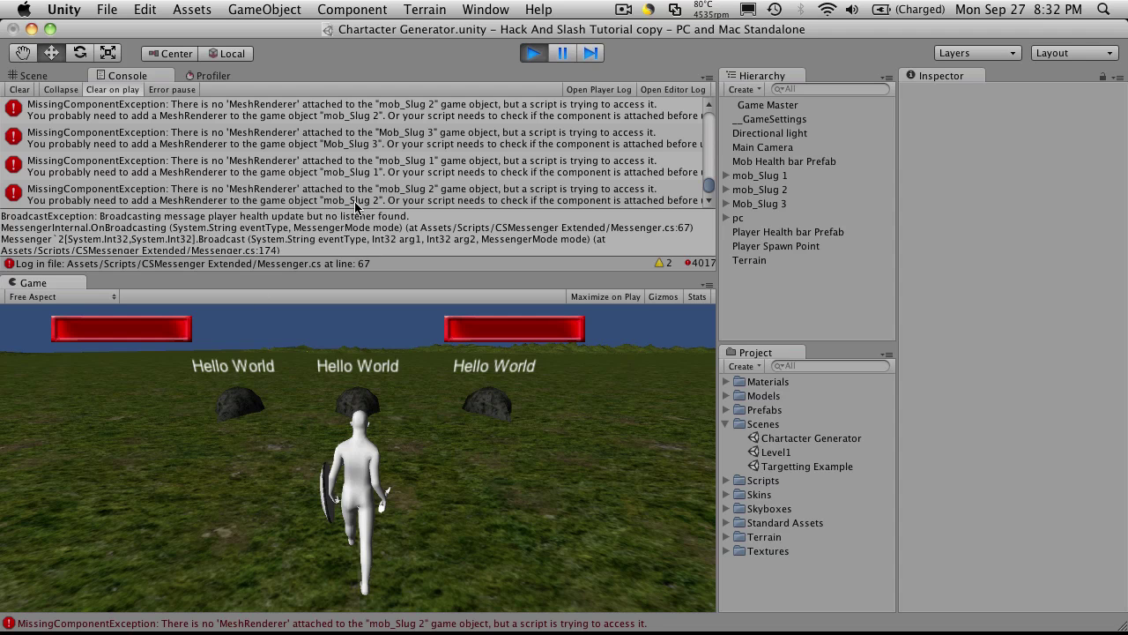
click(530, 55)
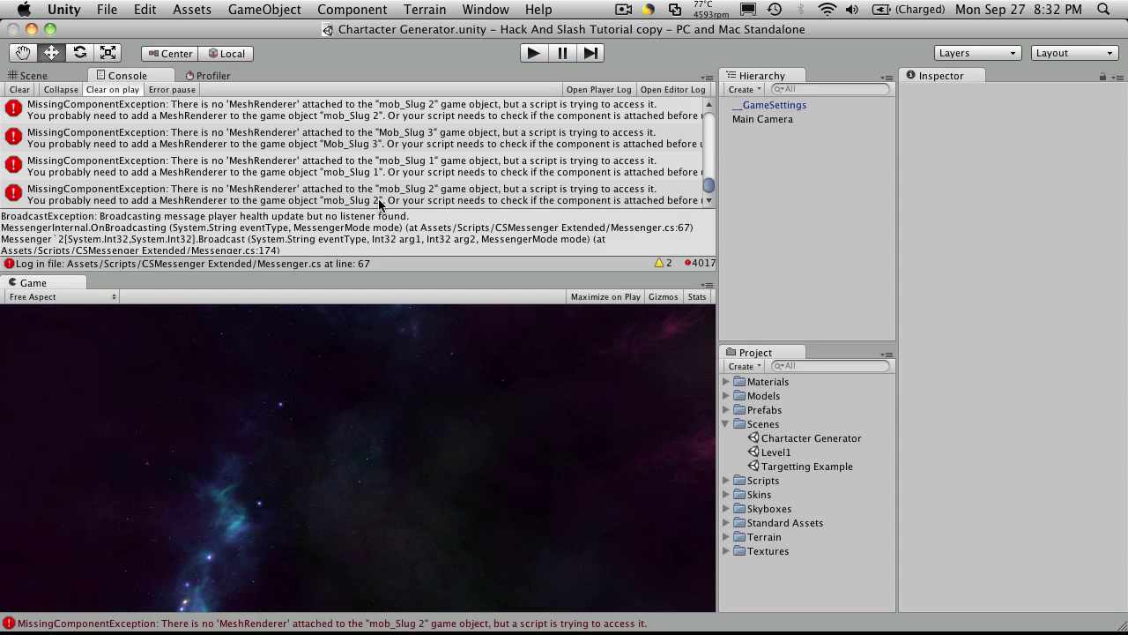
Open TargetMob.cs at the MeshRenderer error line from the Console.
double_click(410, 200)
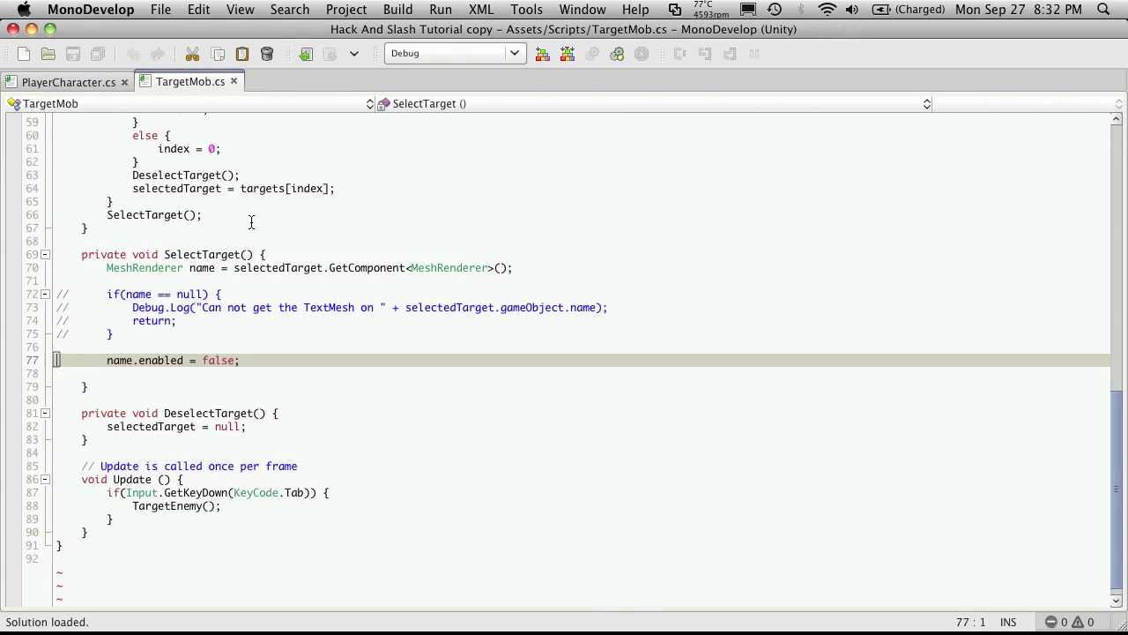
click(251, 376)
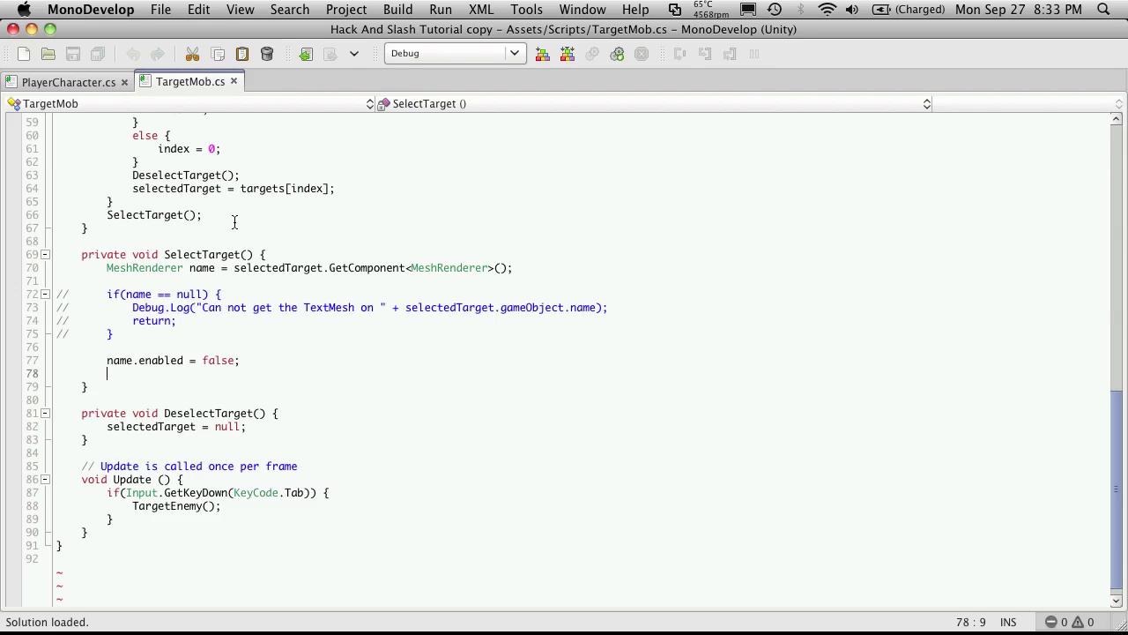
Quit both MonoDevelop and Unity.
click(31, 29)
click(91, 9)
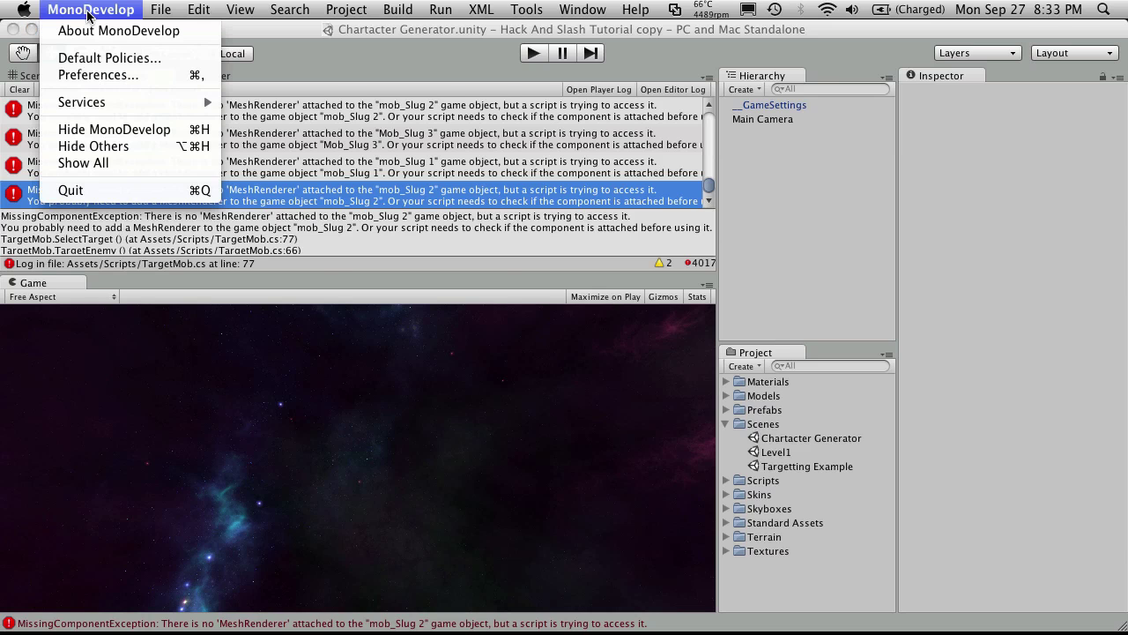
mouse_move(198, 9)
mouse_move(91, 10)
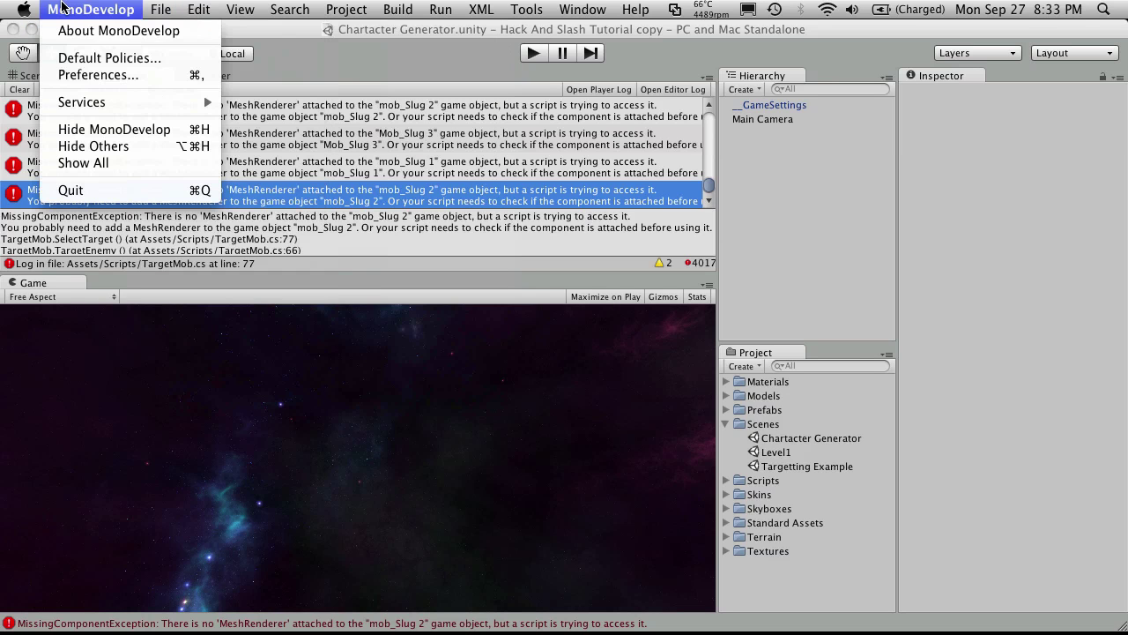
click(119, 191)
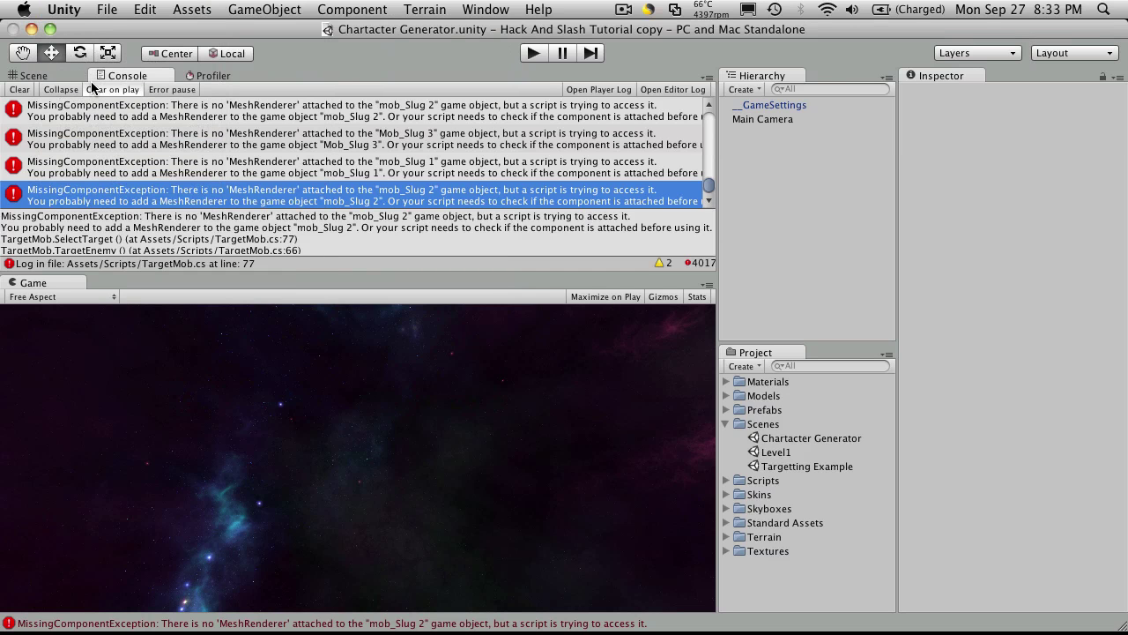
click(65, 10)
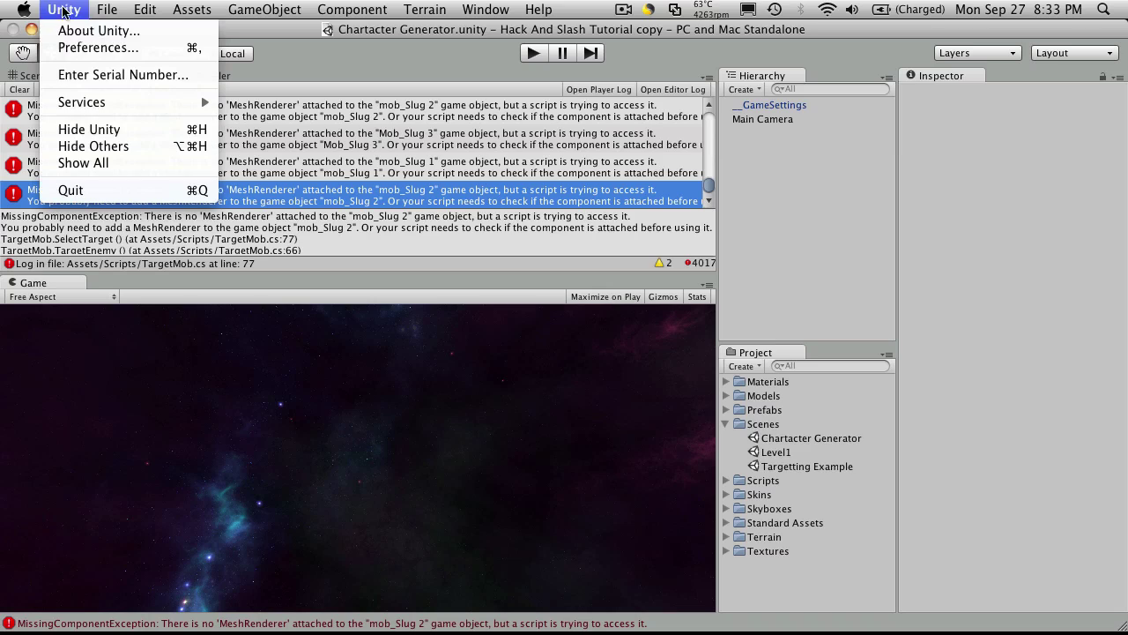
click(103, 191)
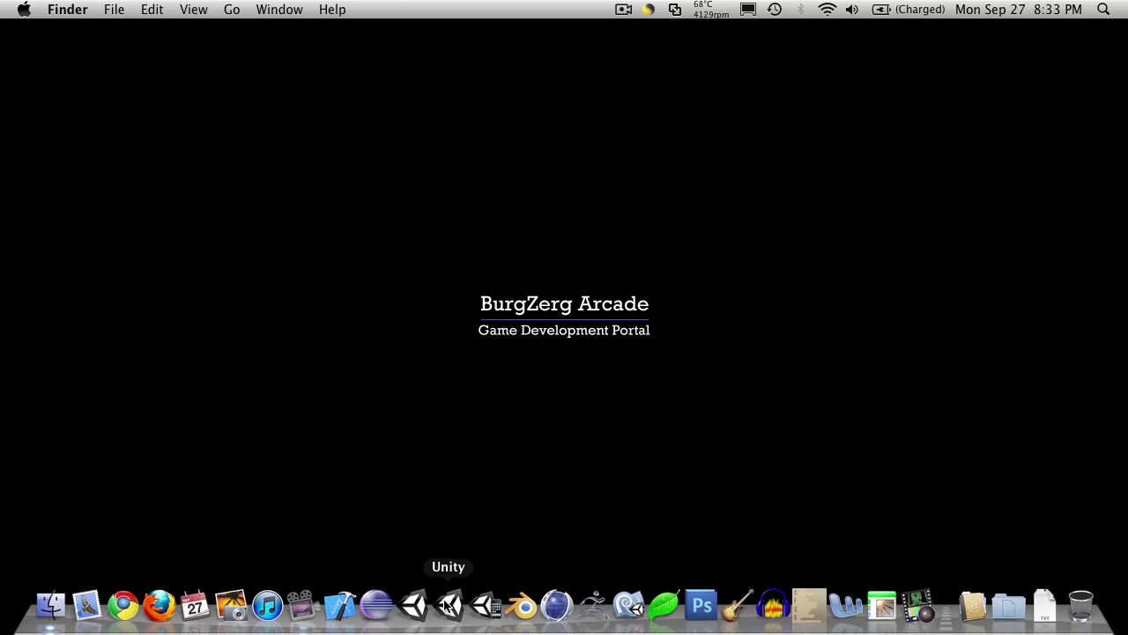
Relaunch Unity, open the Hack And Slash Tutorial project, and play its Level1 scene.
click(449, 605)
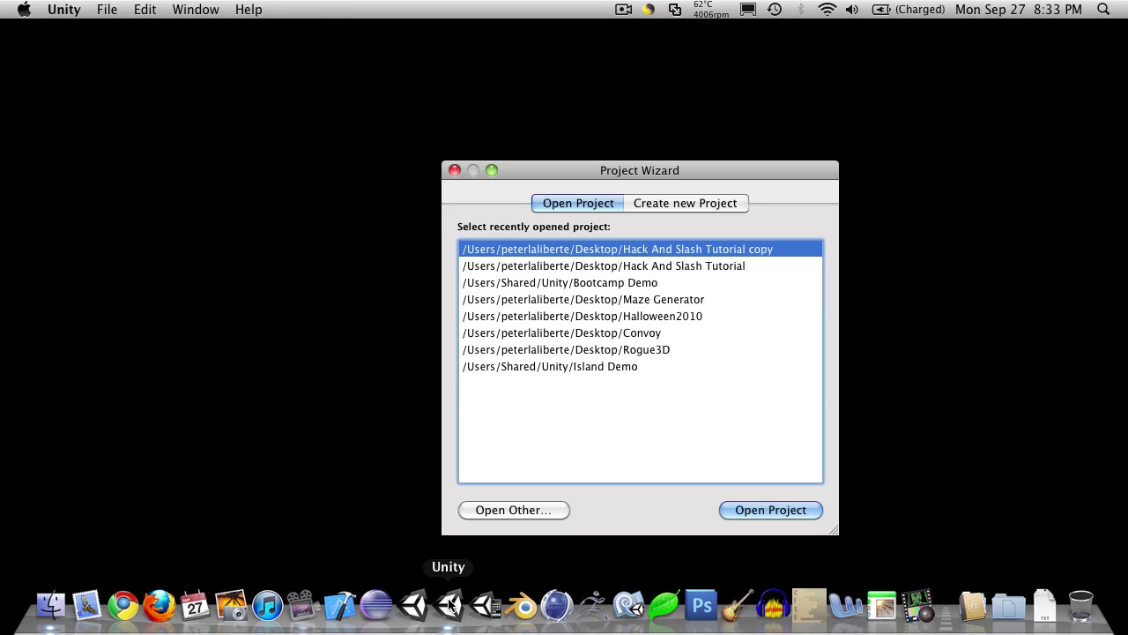
click(749, 266)
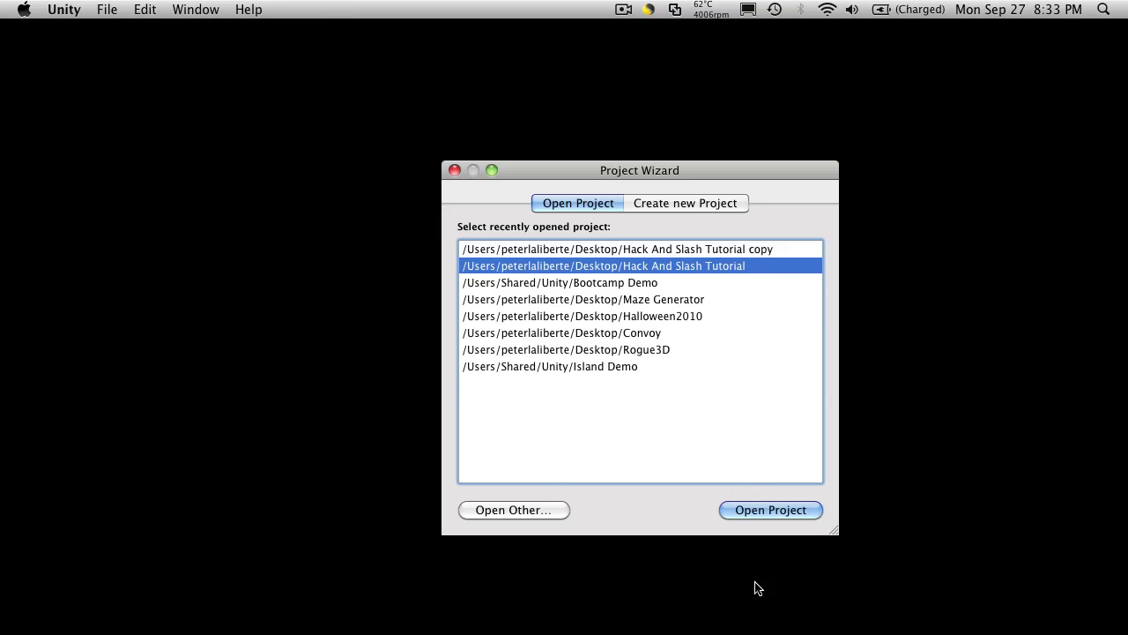
click(772, 516)
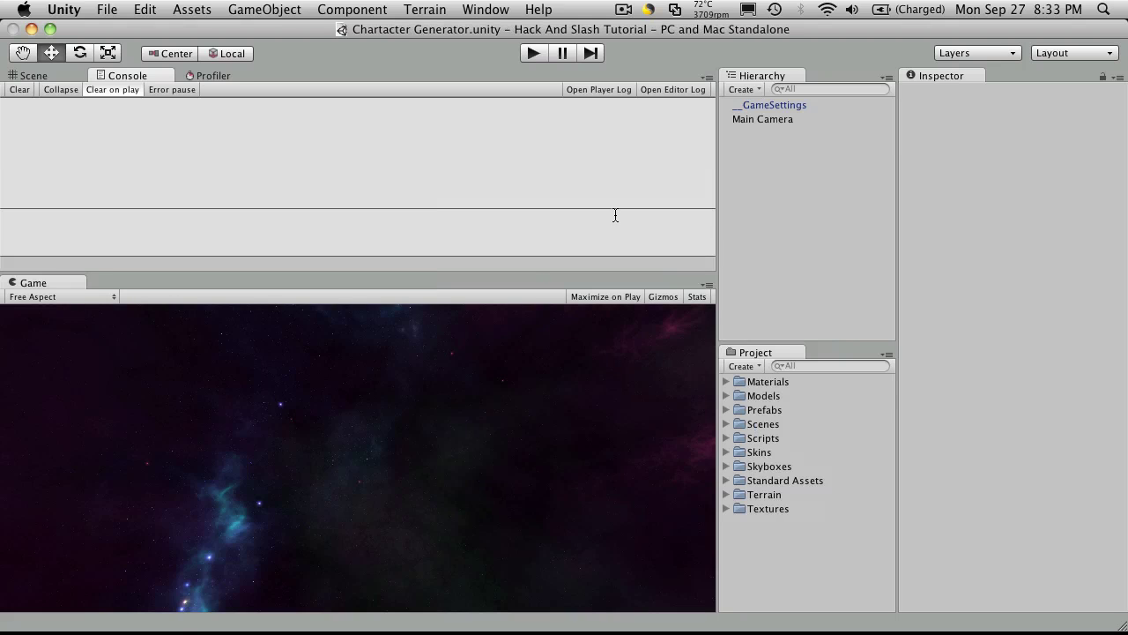
click(726, 425)
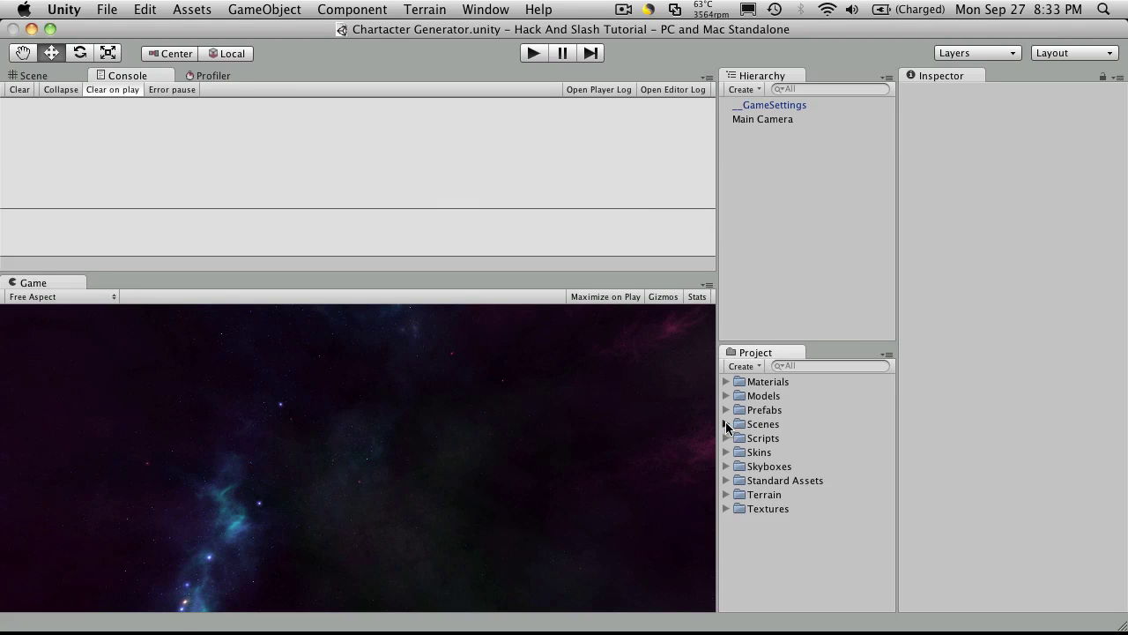
double_click(777, 453)
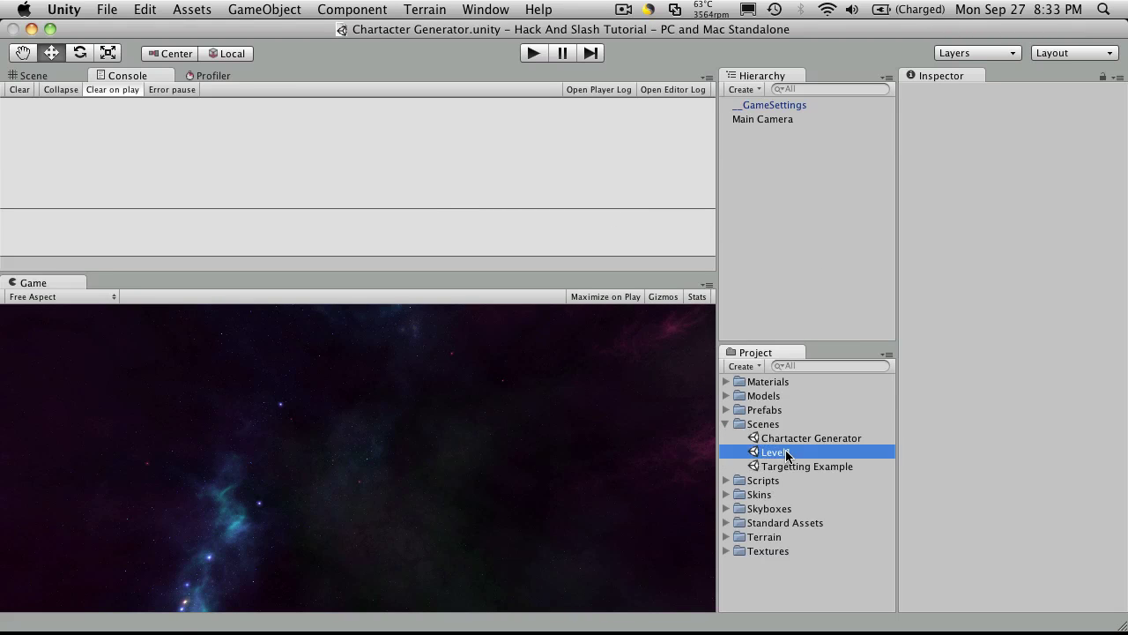
click(532, 54)
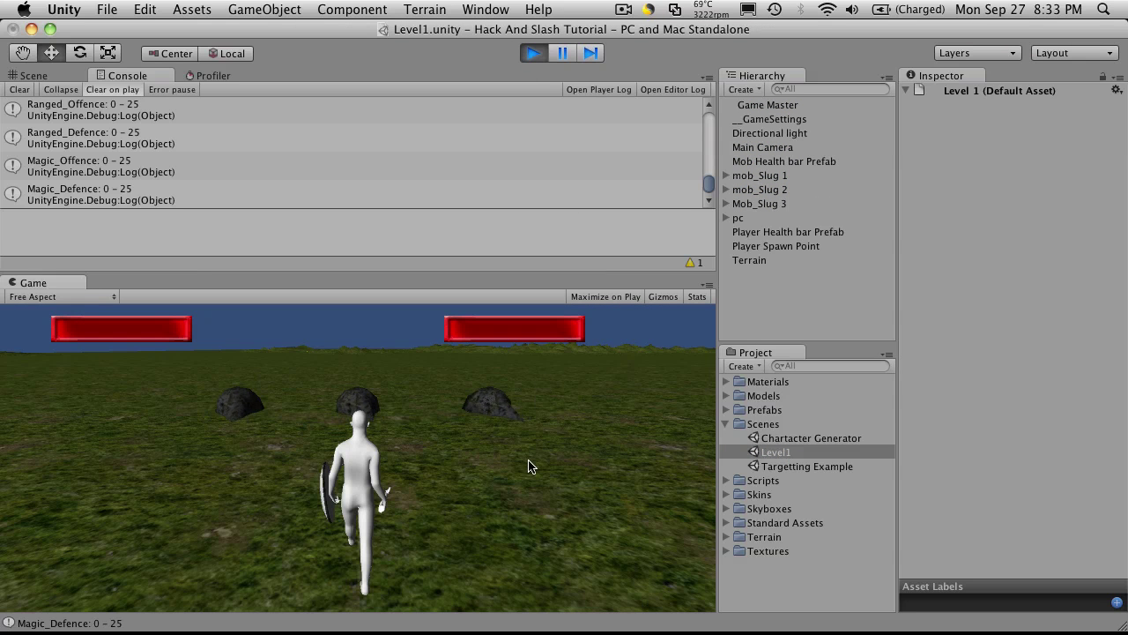
Tab through the slug mob targets, then inspect mob_Slug 1's Name Text Mesh settings.
key(Tab)
key(Tab)
key(Tab)
key(Tab)
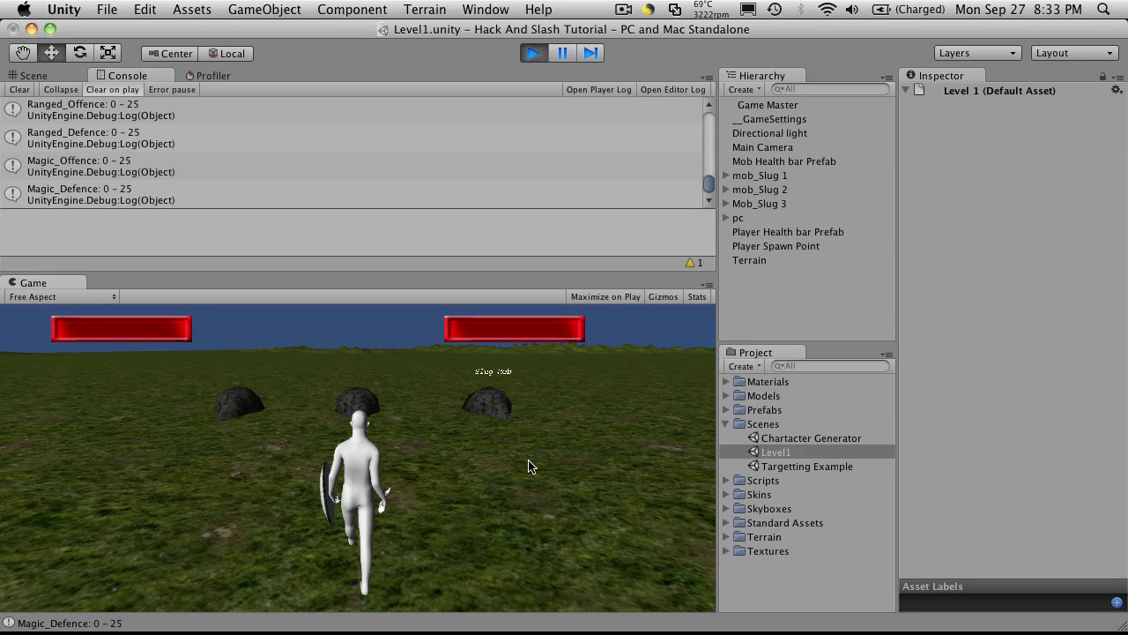
key(Tab)
key(Tab)
key(Tab)
key(Tab)
key(Tab)
key(Tab)
key(Tab)
key(Tab)
click(726, 424)
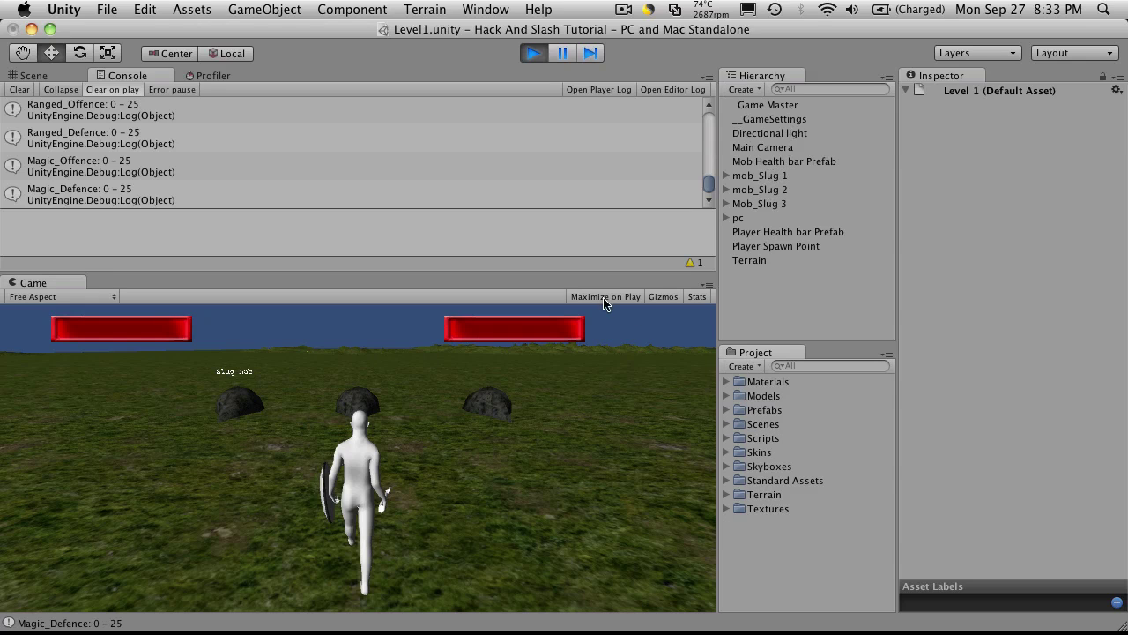
click(728, 177)
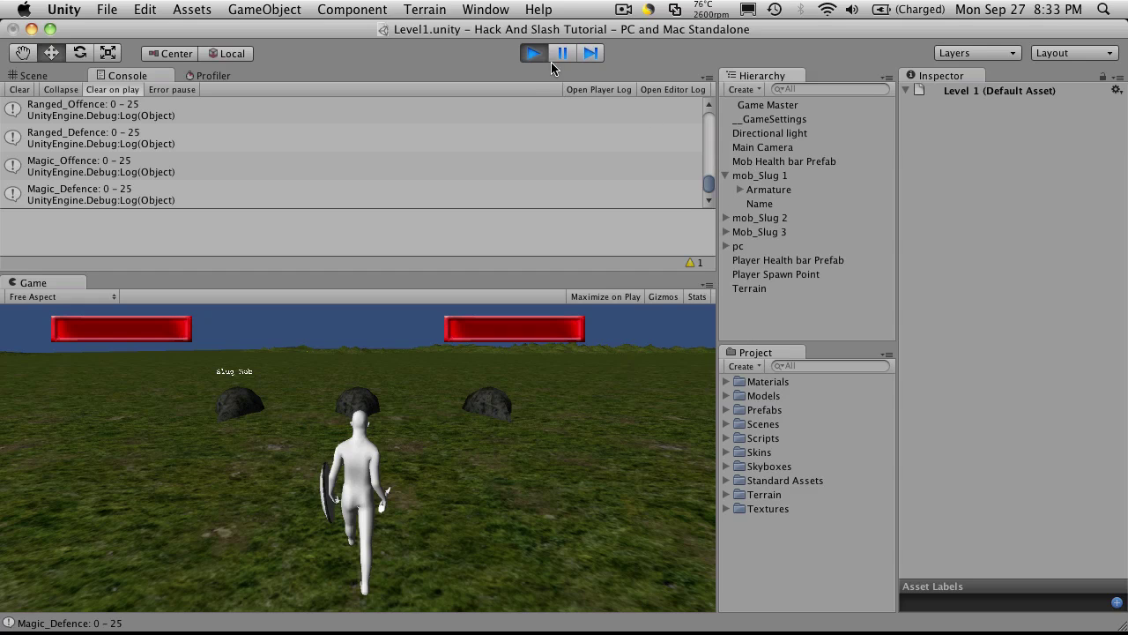
click(771, 204)
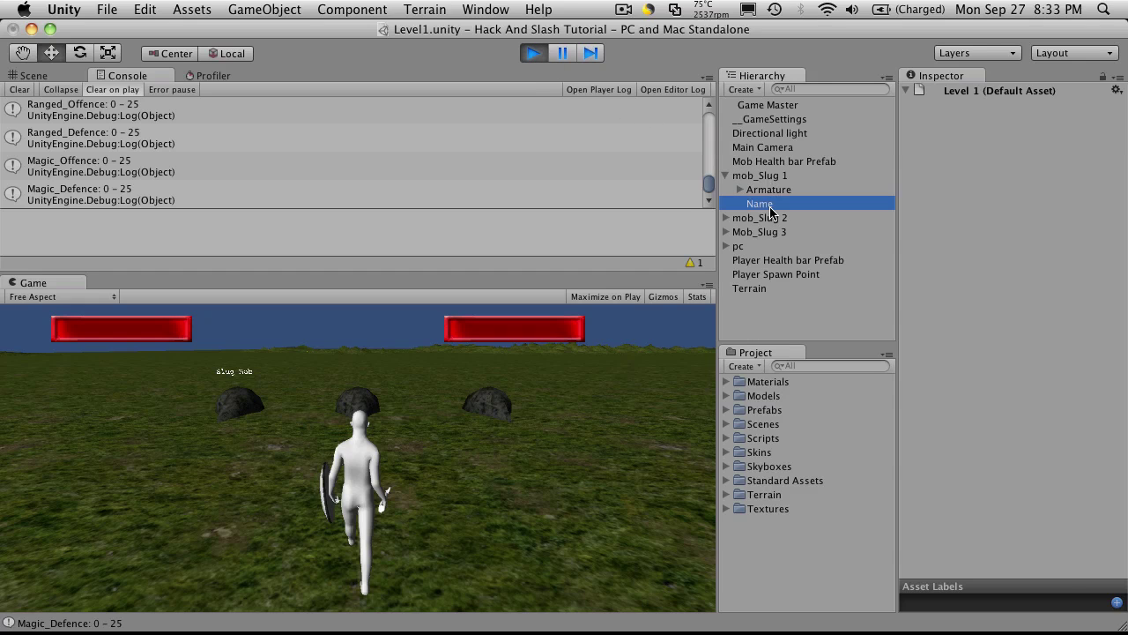
scroll(1118, 460, down, 2)
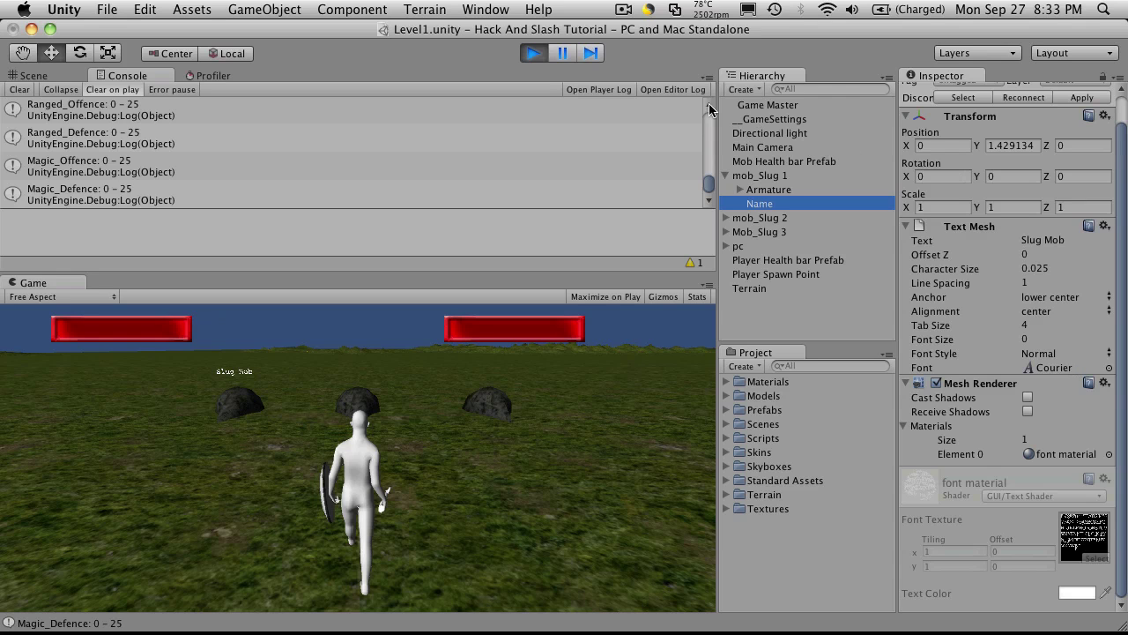
Stop the game and set the Name text's Font Size to 1, then back to 0.
click(534, 53)
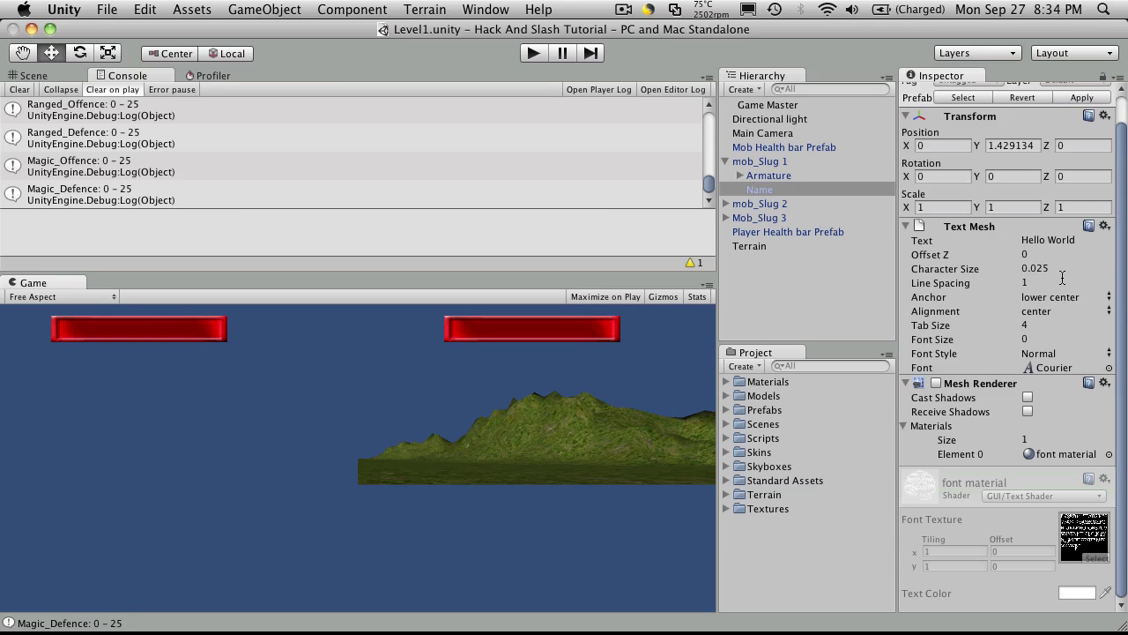
click(1062, 269)
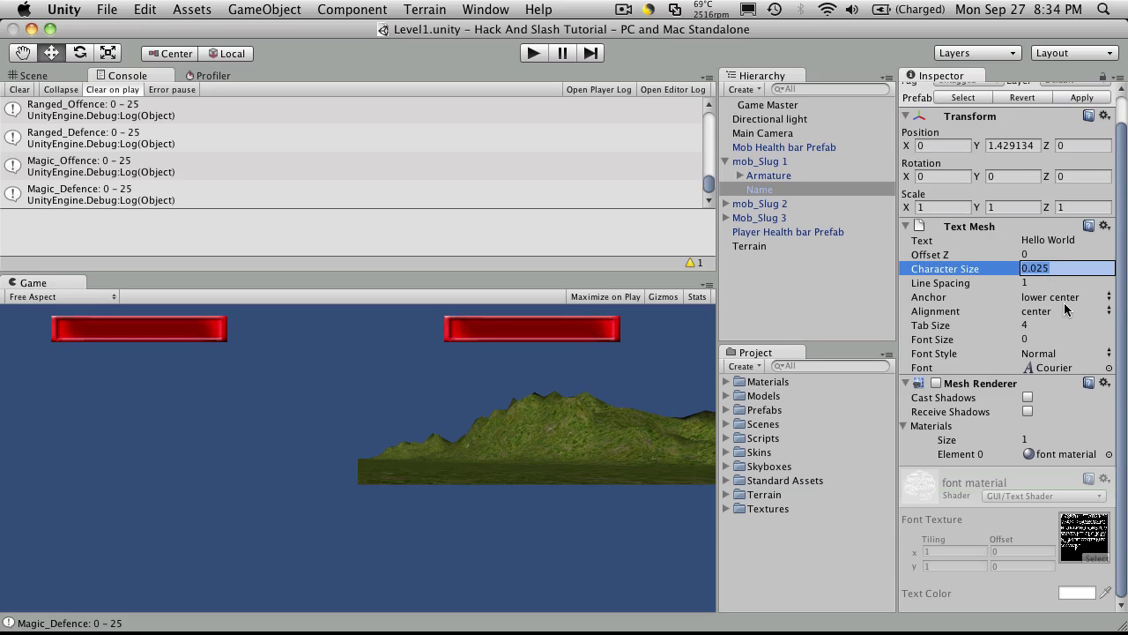
click(1081, 270)
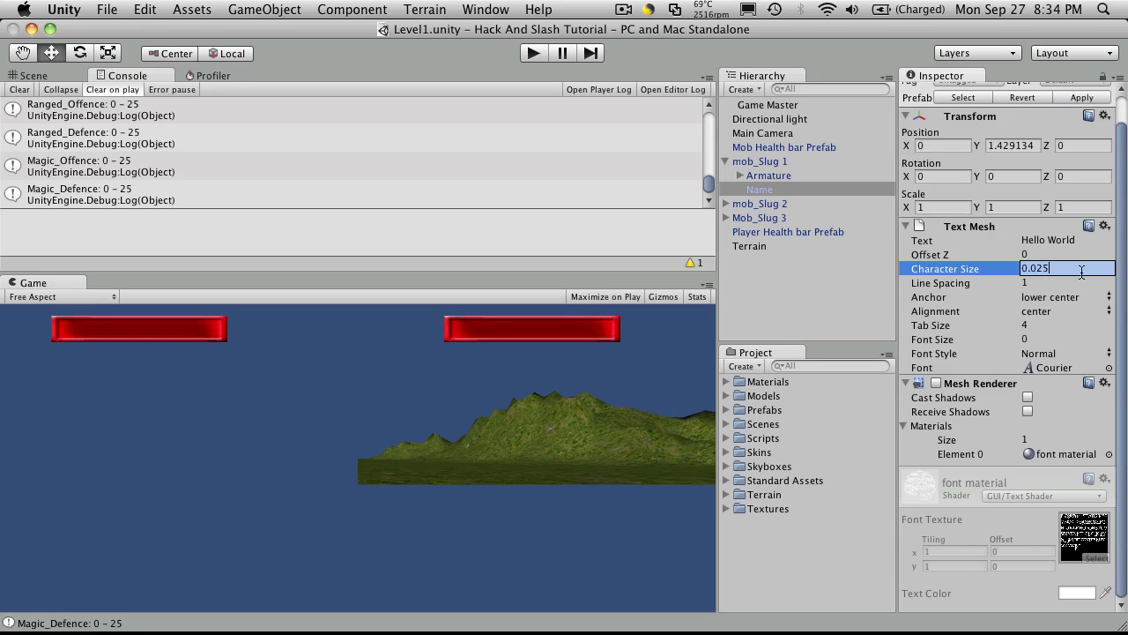
click(1057, 340)
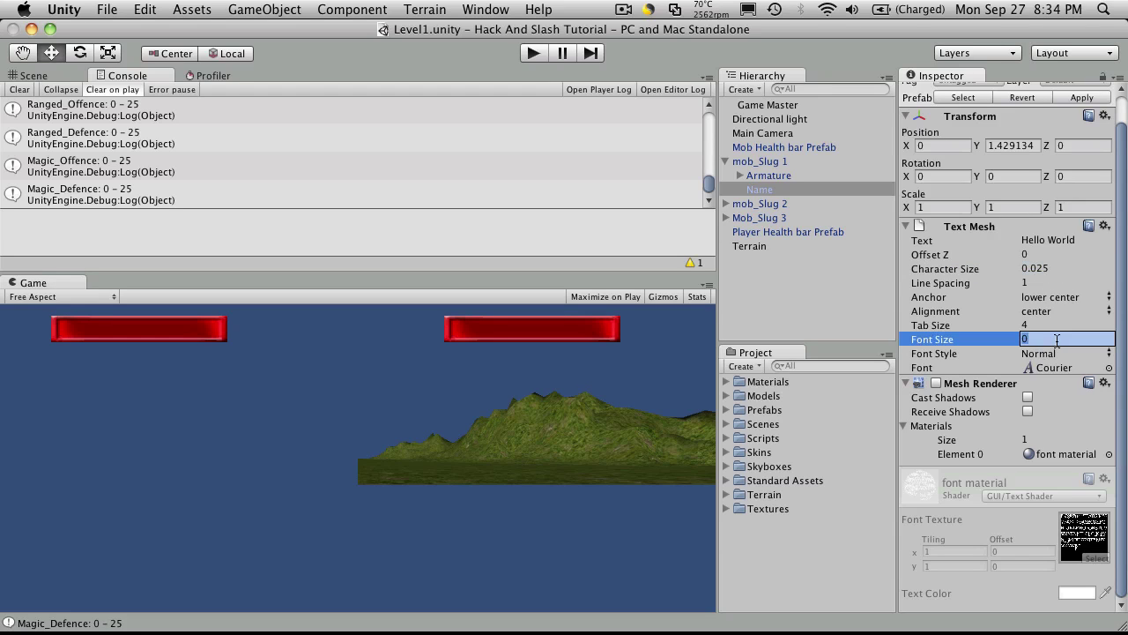
text(1)
key(Return)
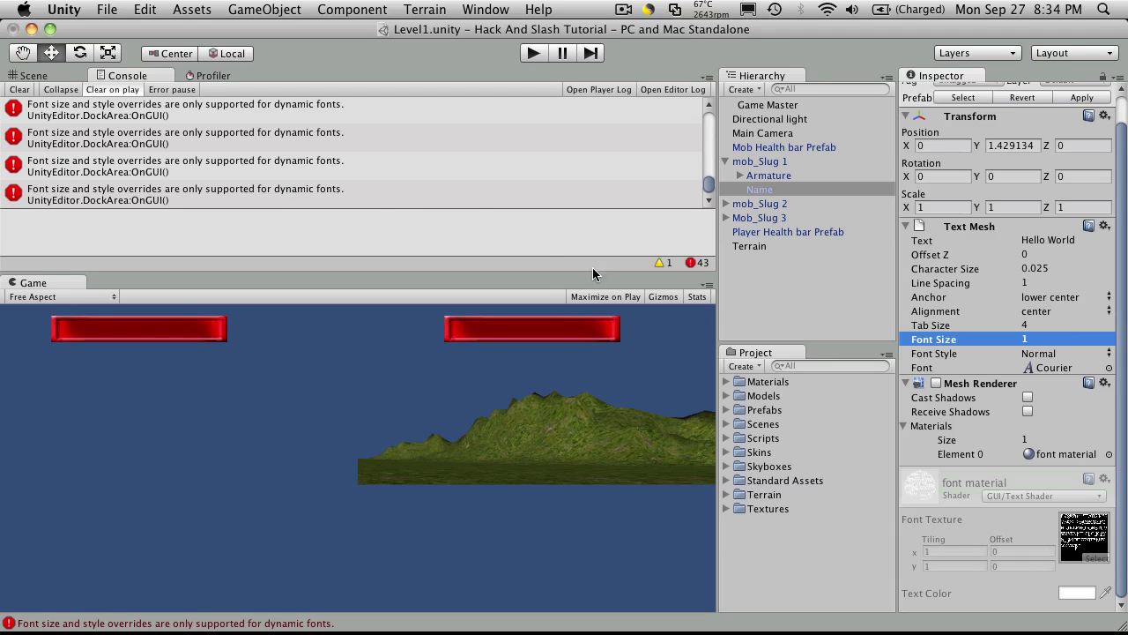
text(0)
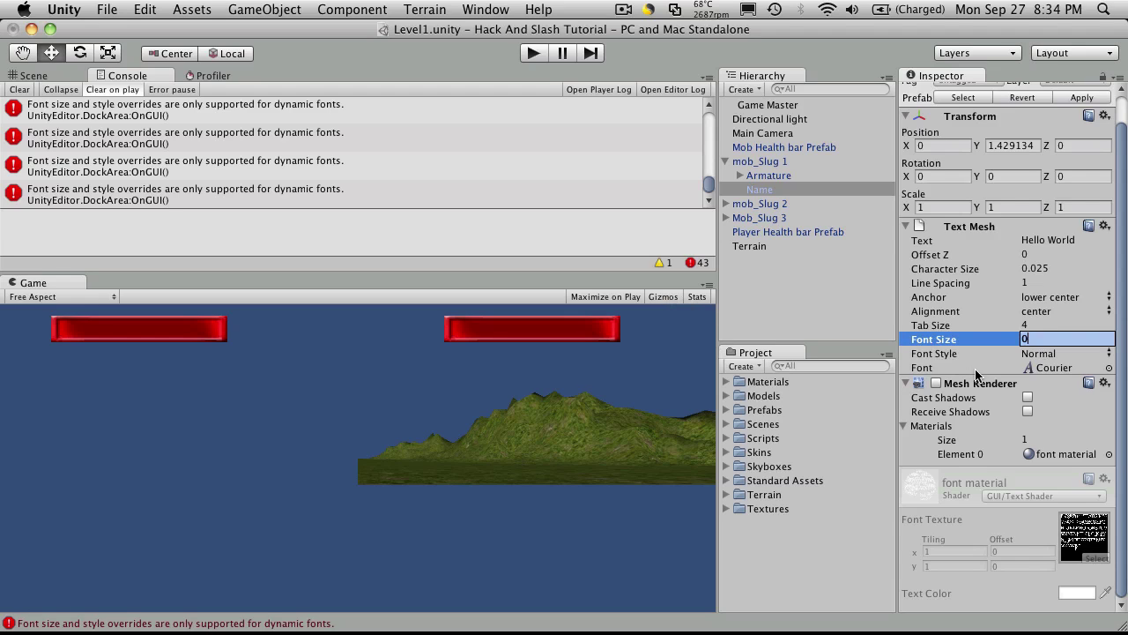
key(Return)
Raise Character Size to 0.03 and replay Level1 to check the label.
click(1051, 256)
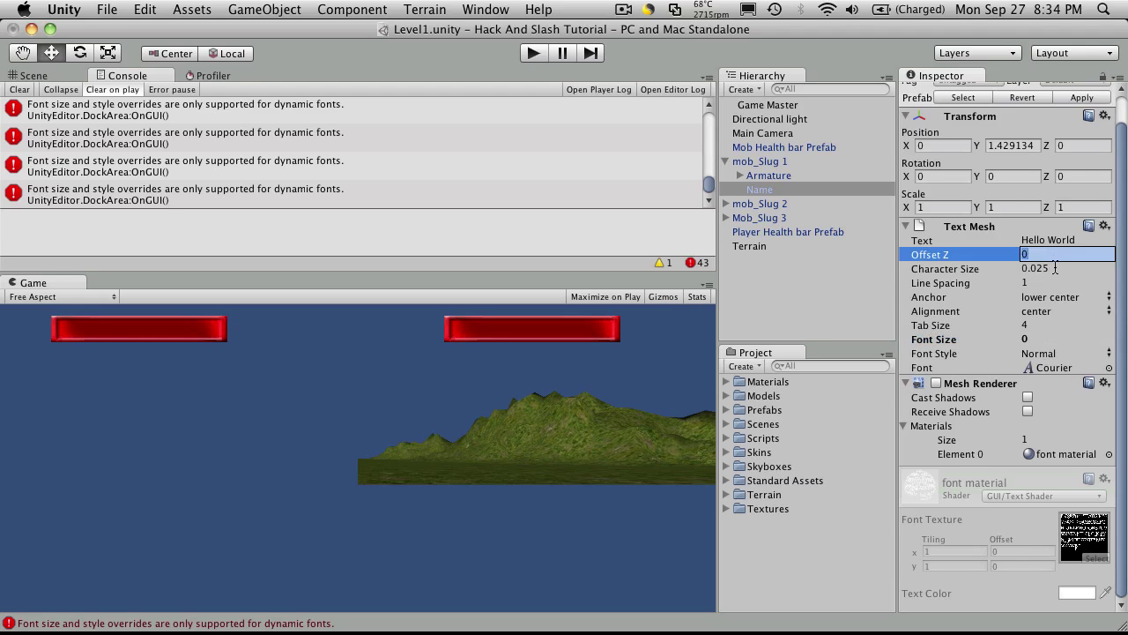
click(1068, 269)
text(0.03)
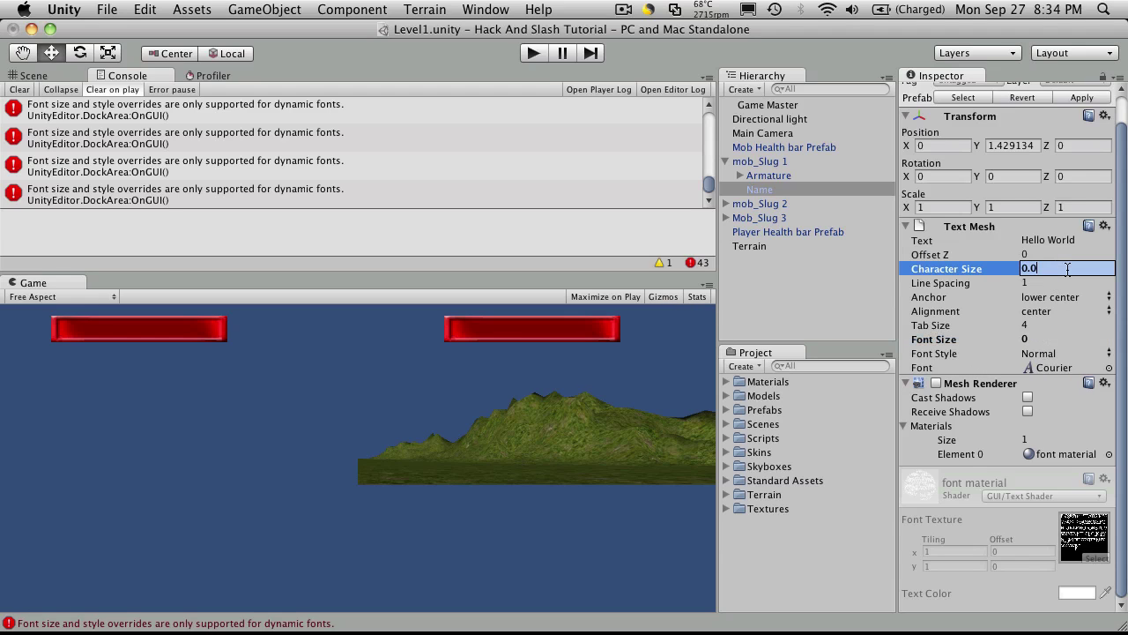
key(Return)
click(533, 54)
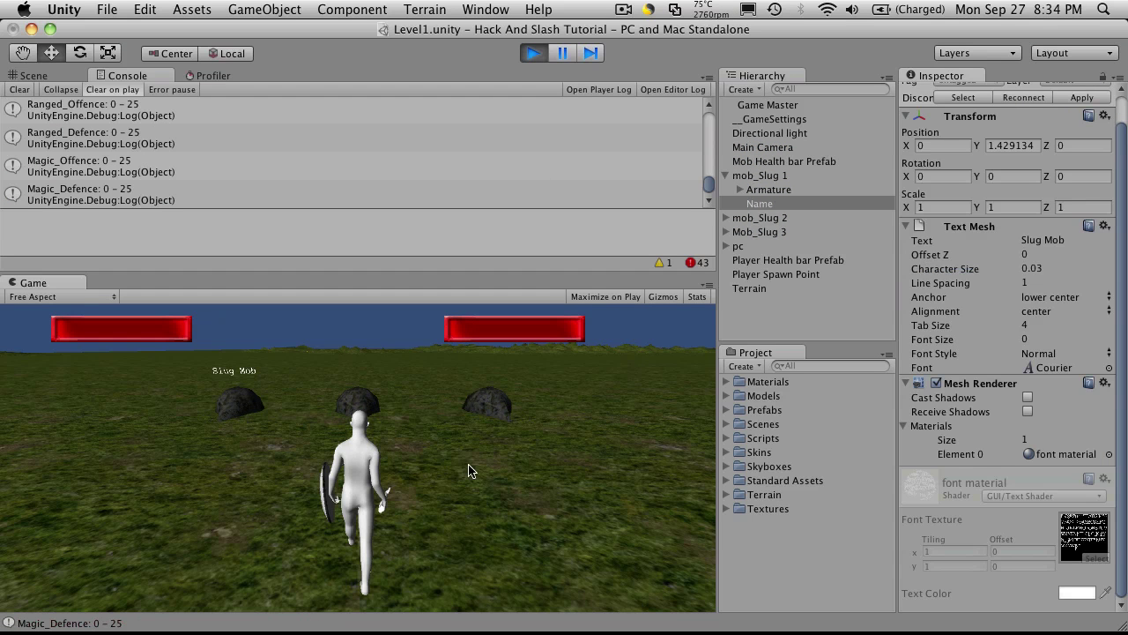
While the game runs, try Character Size 0.05, then settle on 0.04 for the Slug Mob label.
click(1065, 274)
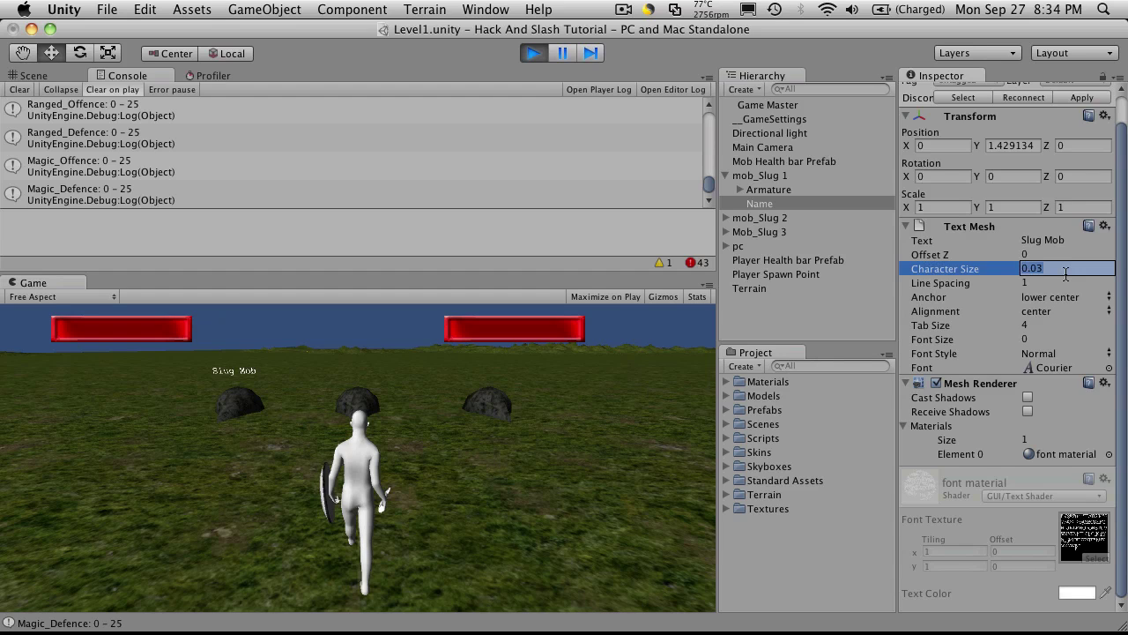
text(0.05)
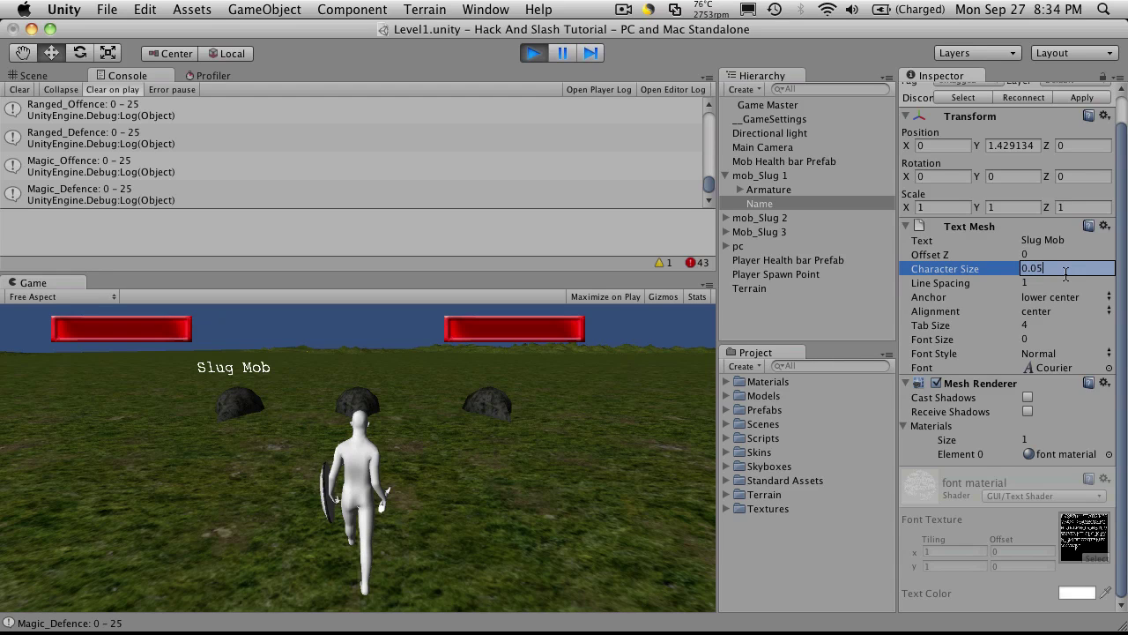
key(BackSpace)
text(4)
key(Return)
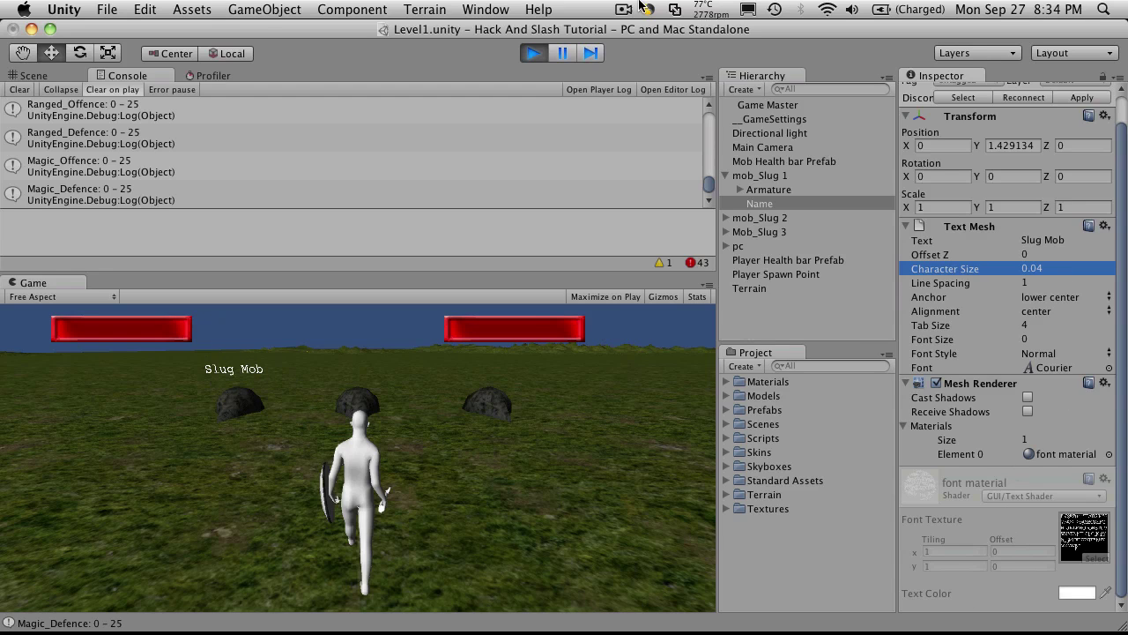
Out of play mode, re-enter Character Size 0.04, apply it to the prefab, and replay Level1.
click(532, 54)
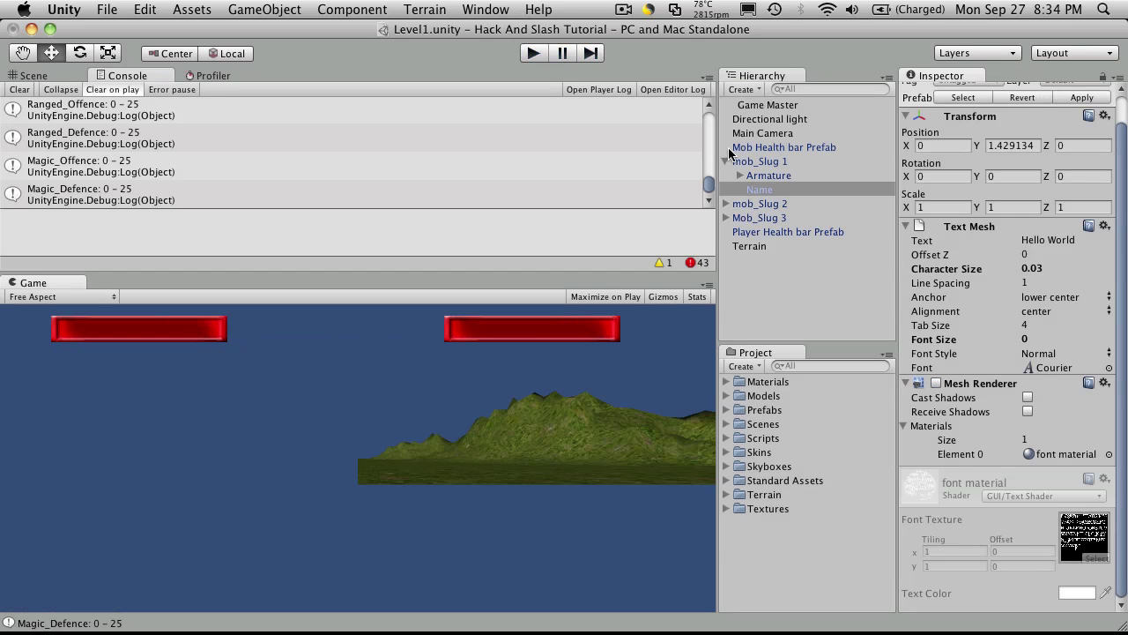
click(1038, 272)
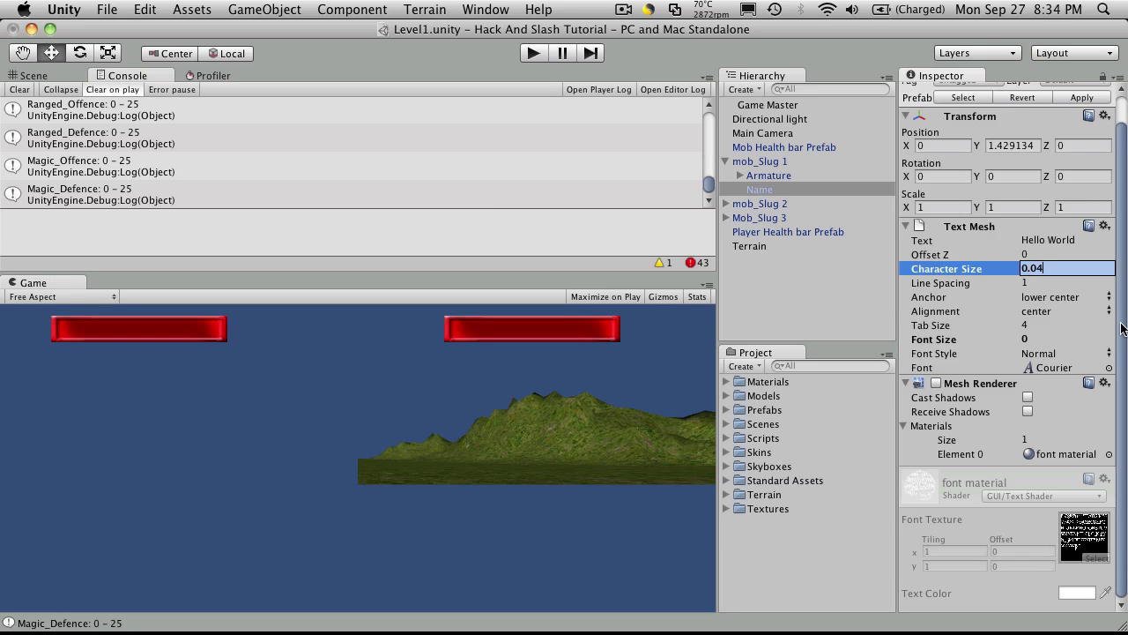
text(0.04)
key(Return)
scroll(969, 95, up, 2)
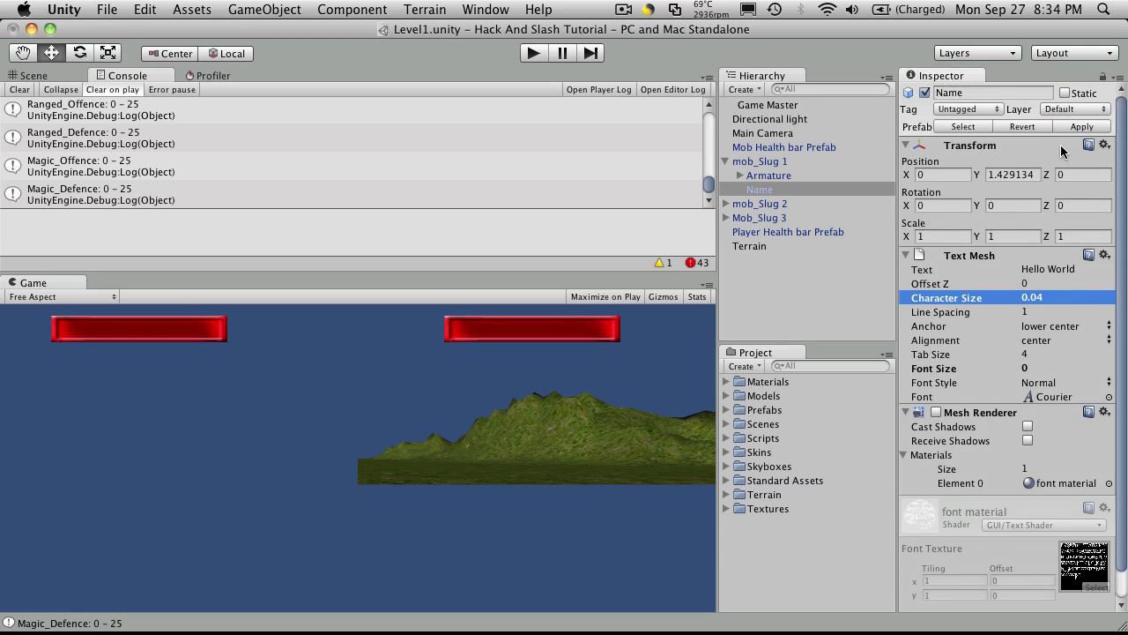
click(1089, 129)
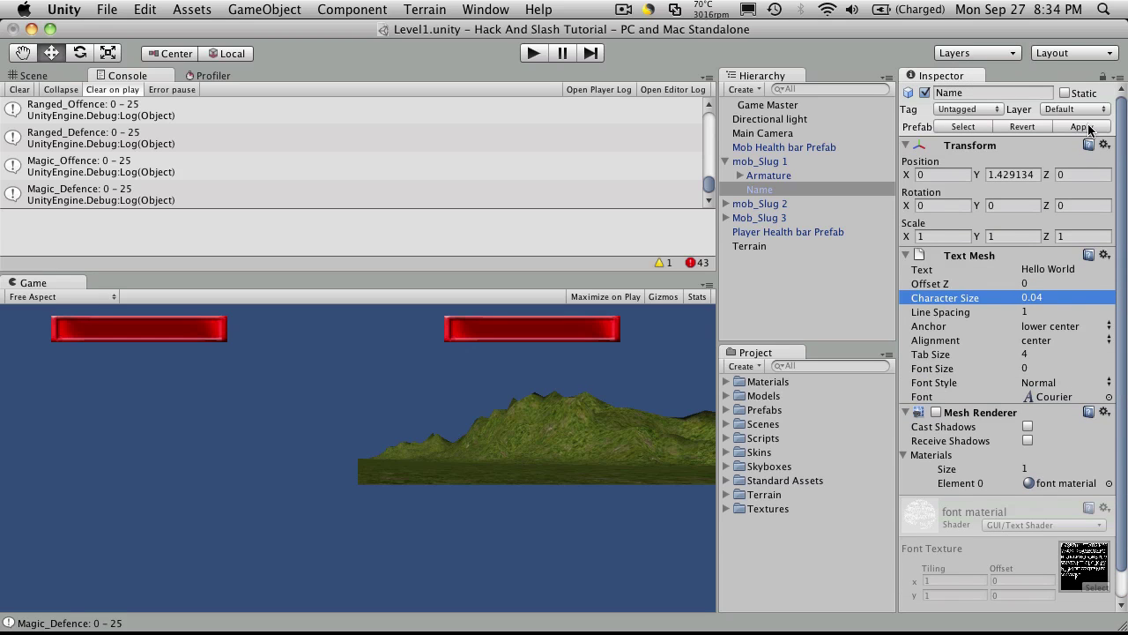
click(533, 53)
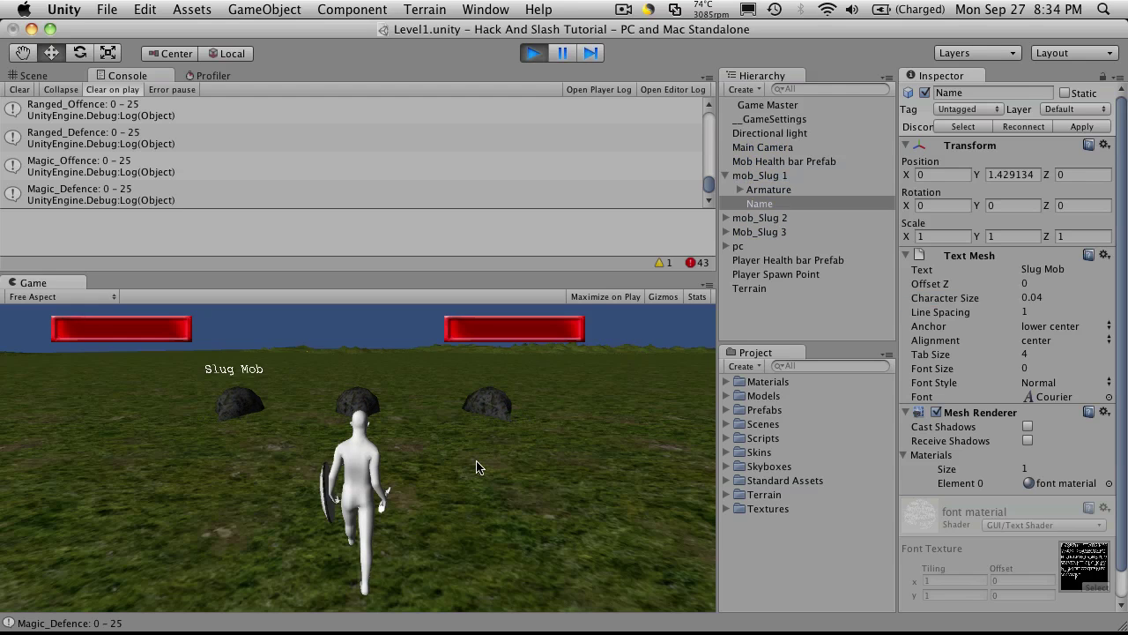
Exit play mode and scroll the Console up to the font size override errors.
click(530, 52)
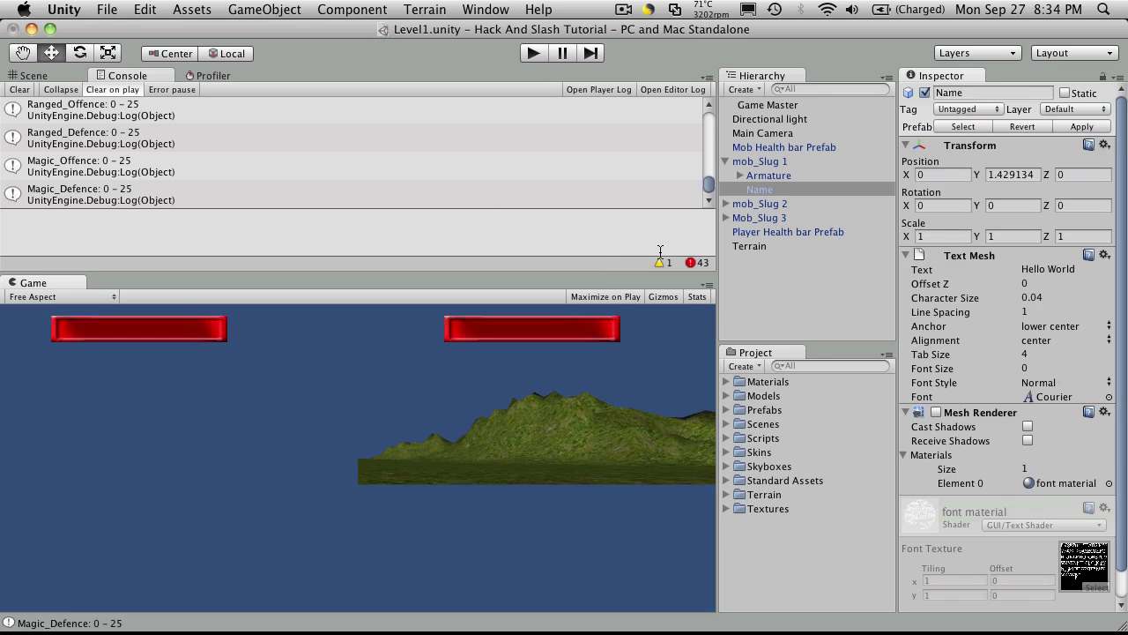
drag(708, 185, 705, 110)
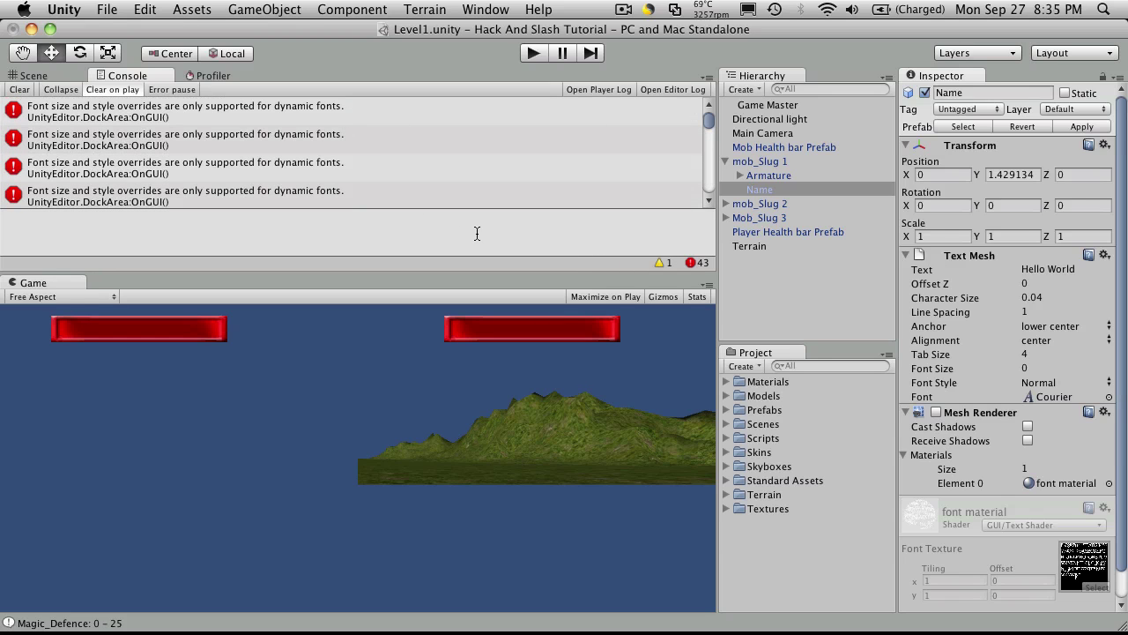